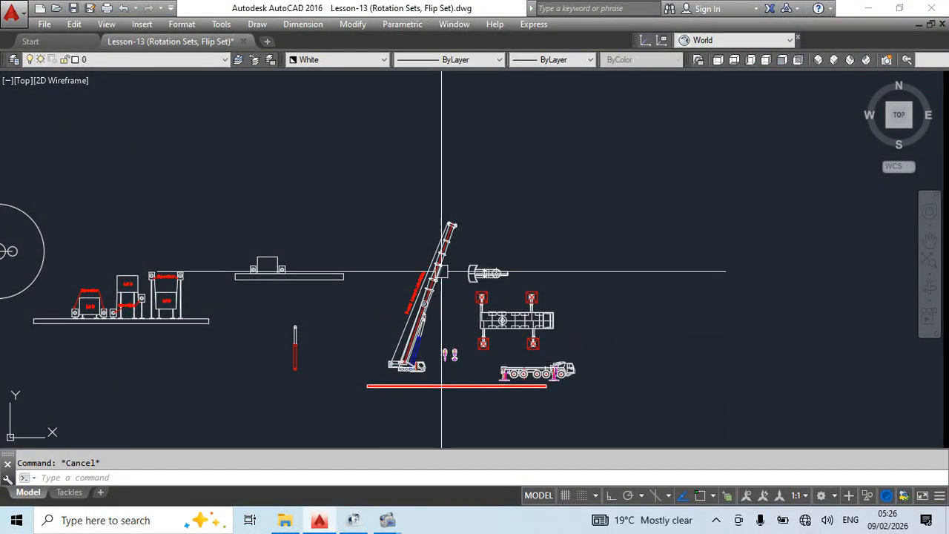
Open the LCD block, the screen with two speakers, in the Block Editor
click(267, 271)
double_click(268, 271)
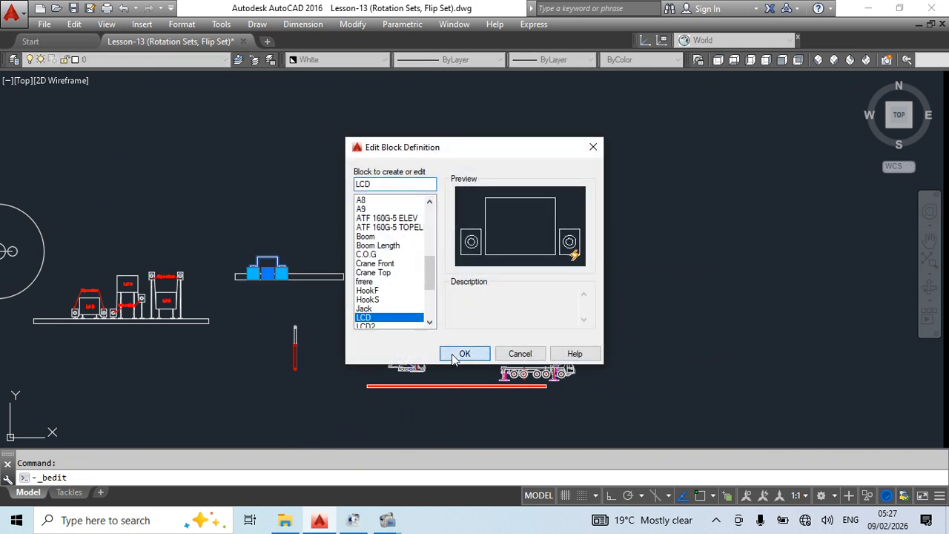
click(454, 353)
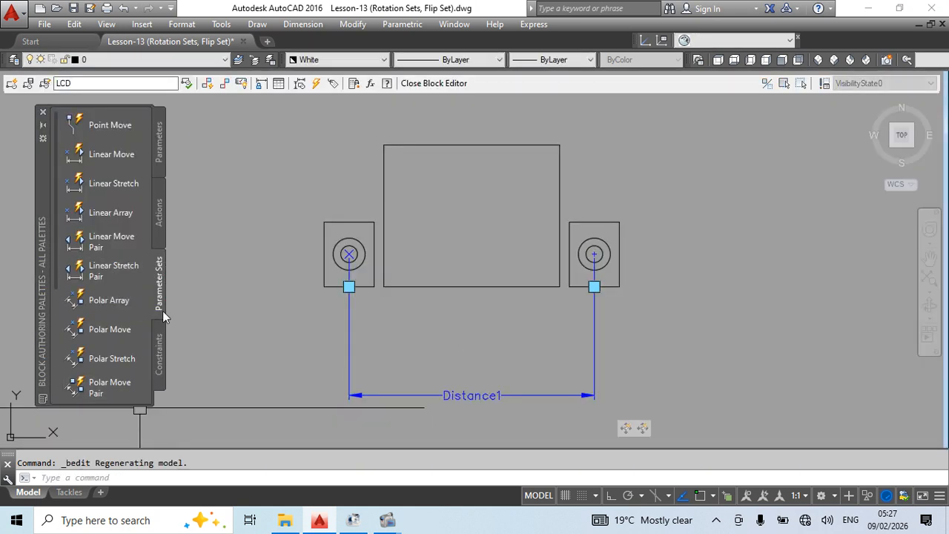
Compare the separate Rotation and Flip parameters and actions with the combined Rotation Set and Flip Set in the block authoring palettes
scroll(95, 140, down, 5)
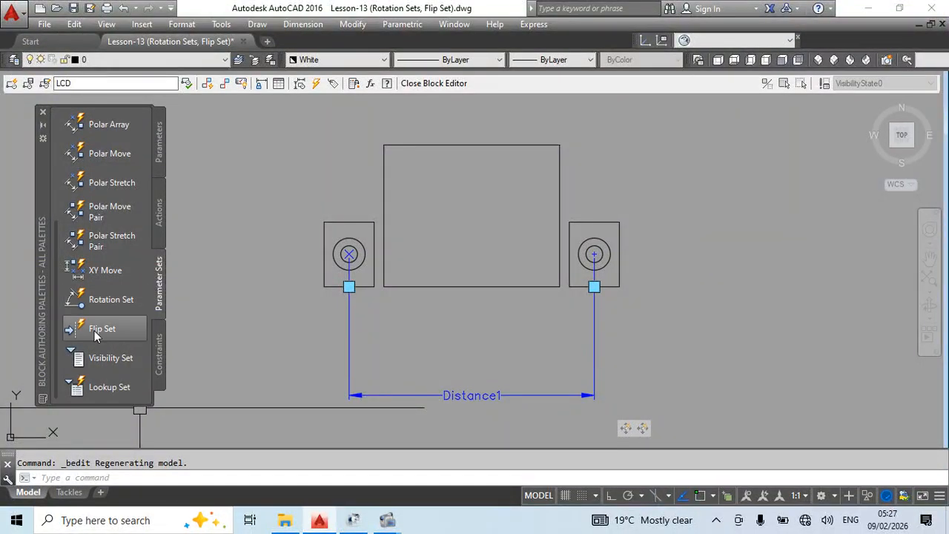
click(160, 139)
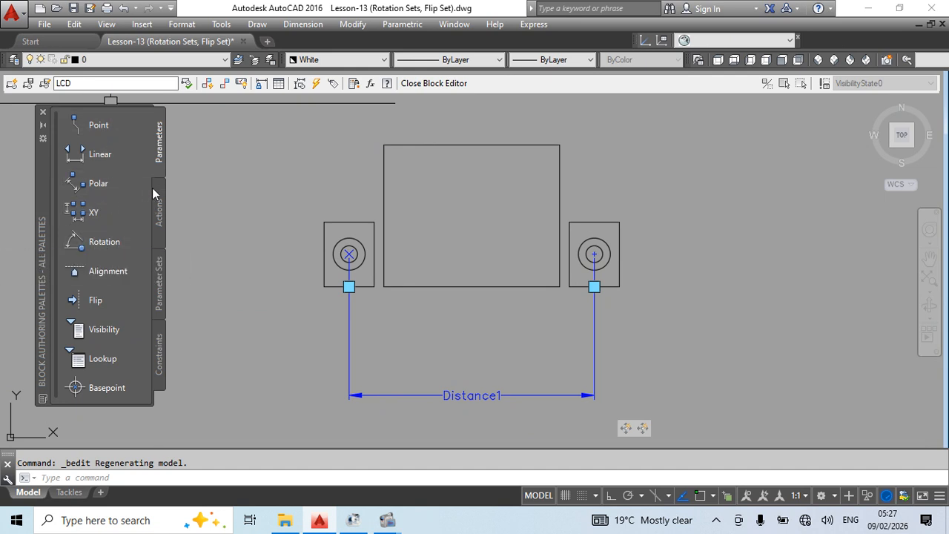
click(158, 223)
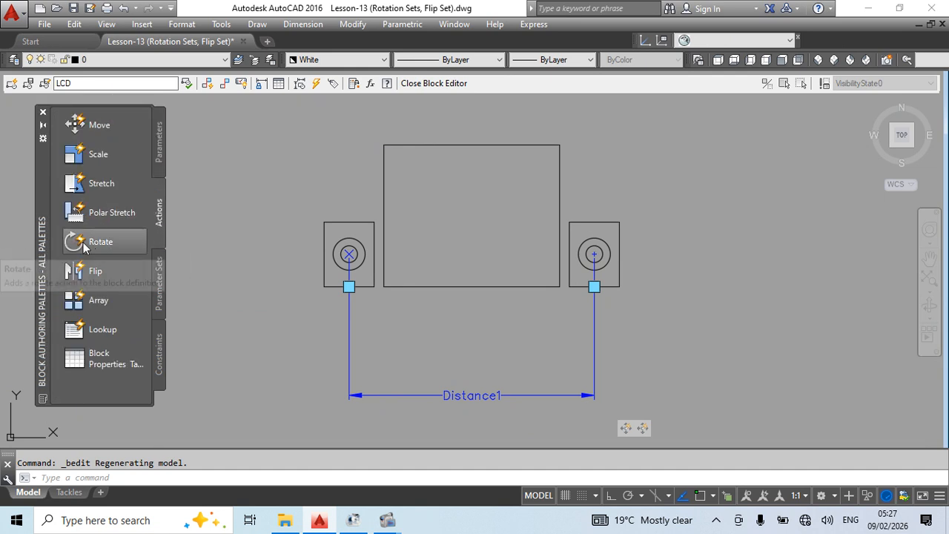
click(161, 164)
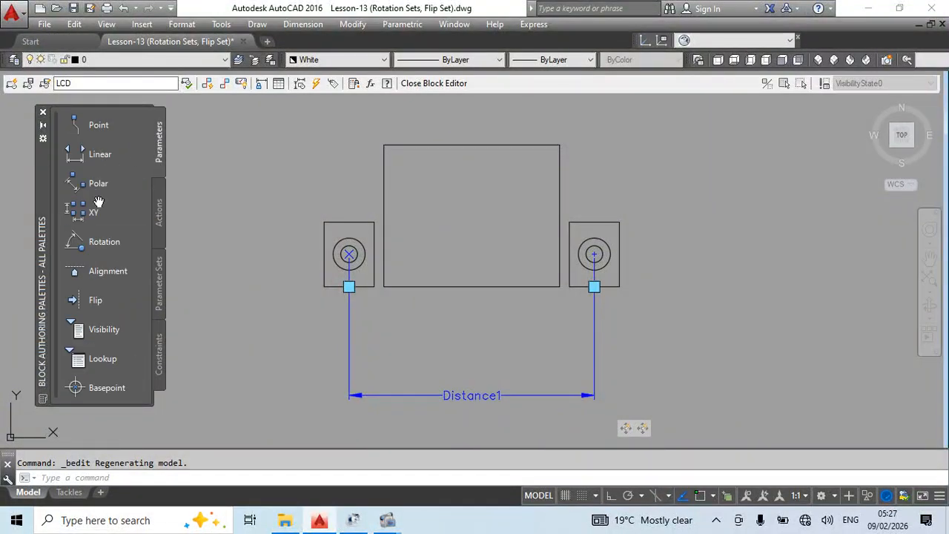
click(161, 215)
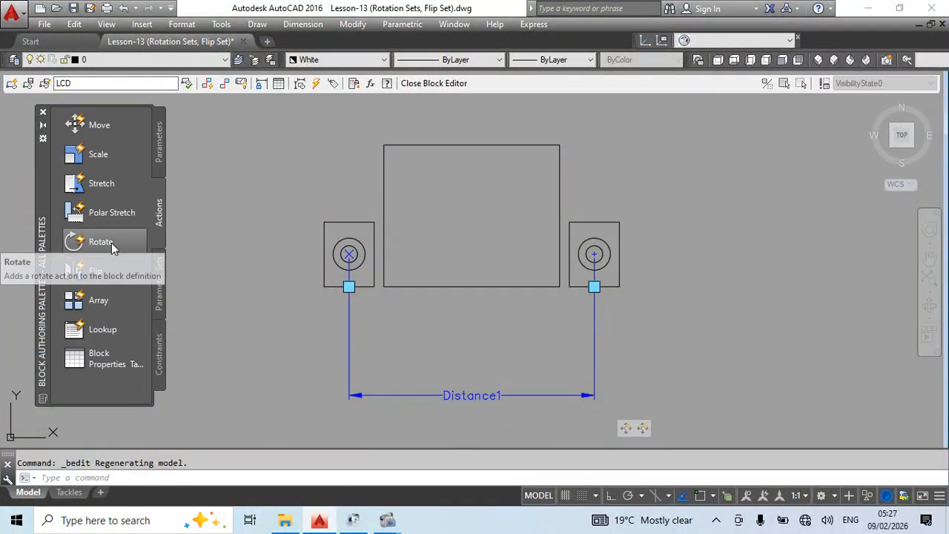
click(160, 286)
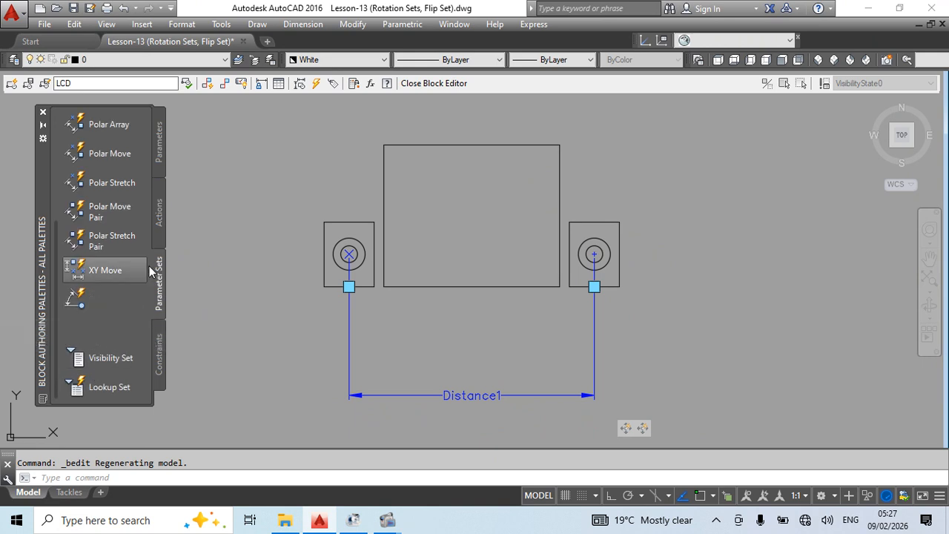
click(157, 164)
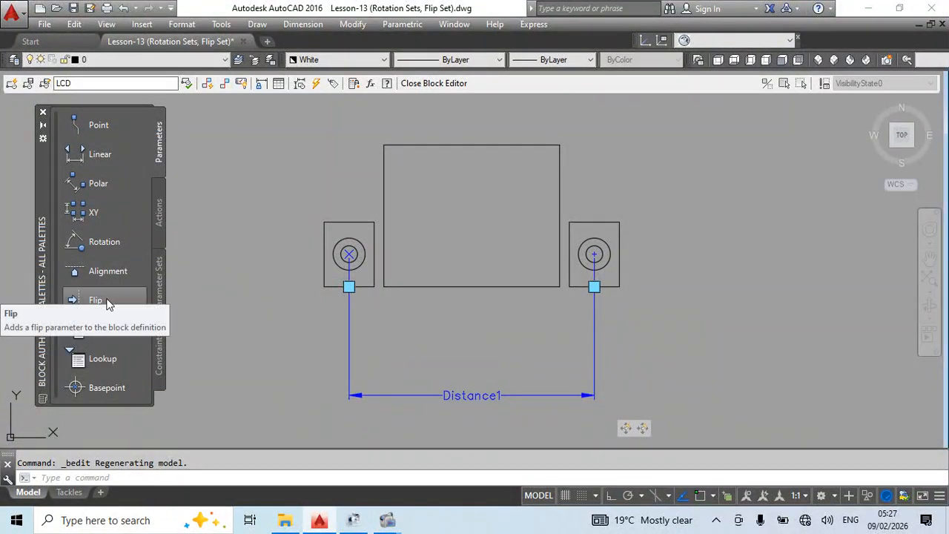
click(159, 209)
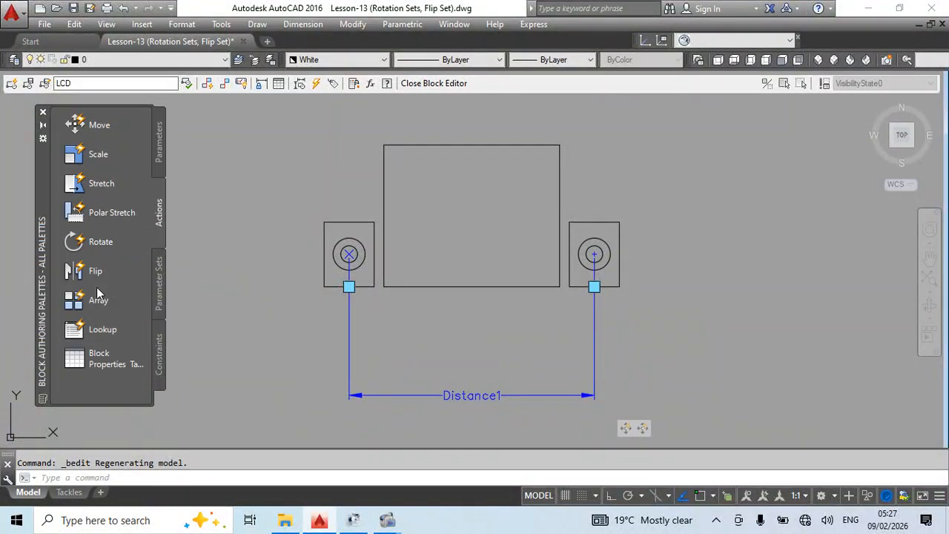
click(158, 282)
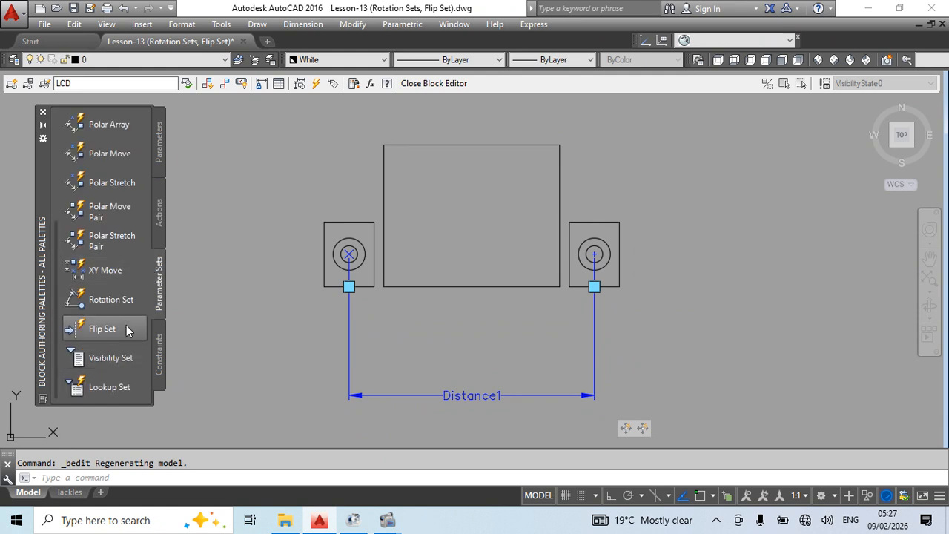
click(110, 335)
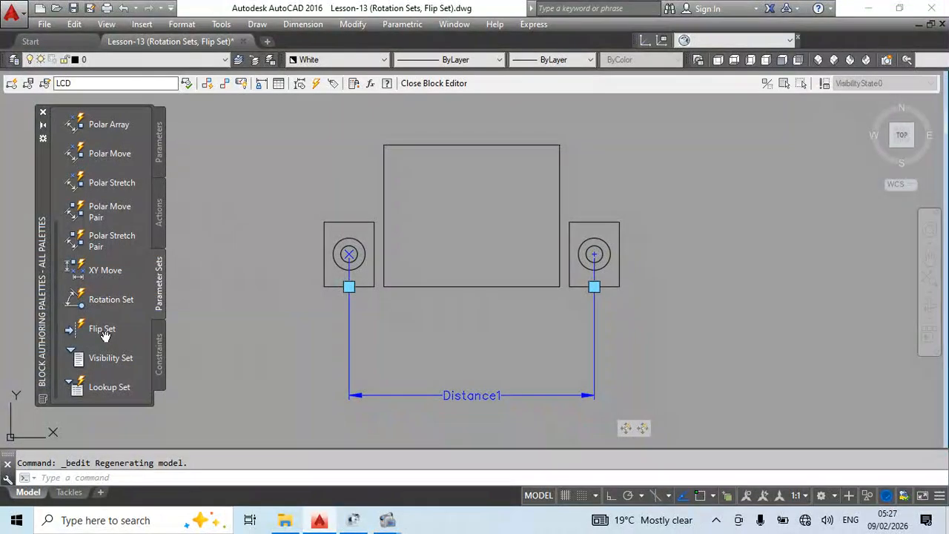
Close the Block Editor for the LCD block and return to the drawing
click(198, 309)
click(211, 343)
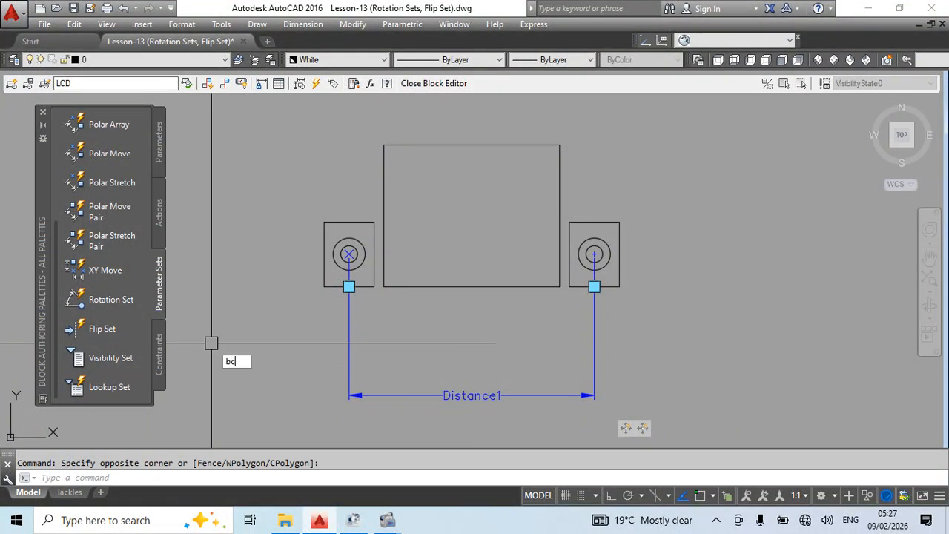
text(bc)
key(Return)
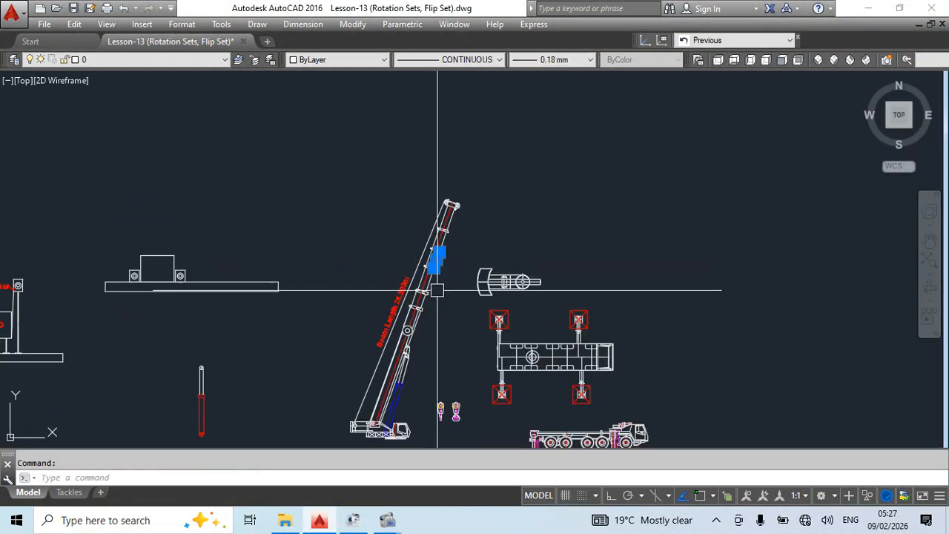
key(Escape)
scroll(435, 277, up, 4)
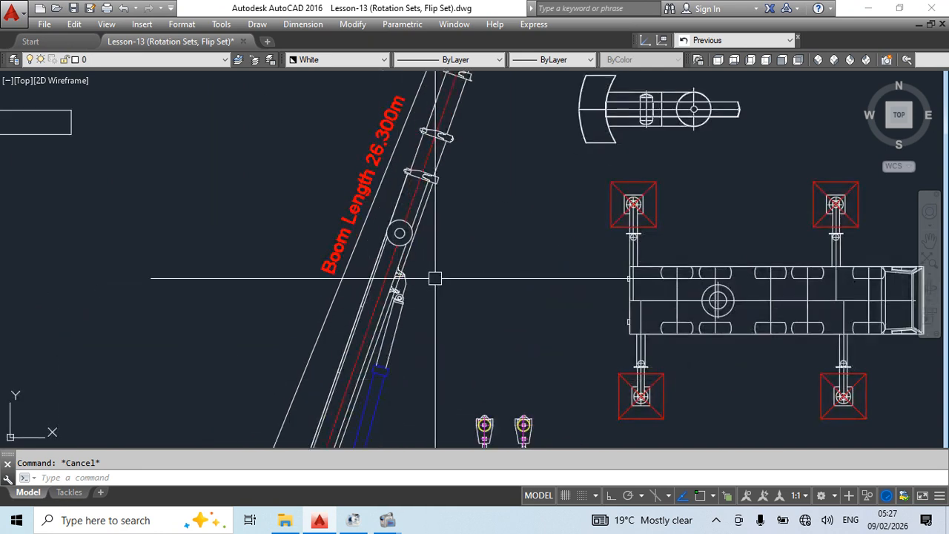
scroll(445, 295, down, 3)
scroll(445, 206, up, 3)
click(417, 186)
key(Escape)
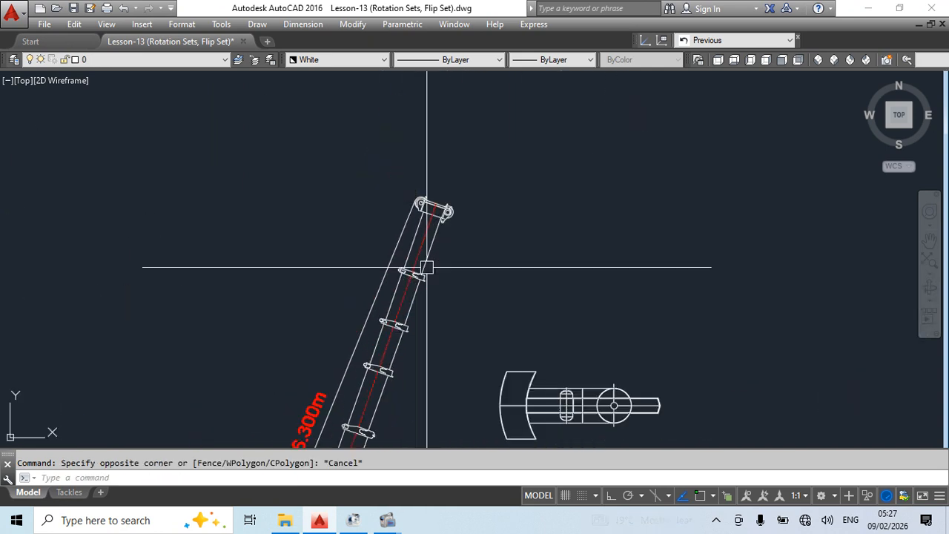
key(Escape)
click(389, 151)
key(Escape)
key(Escape)
middle_drag(568, 411, 470, 288)
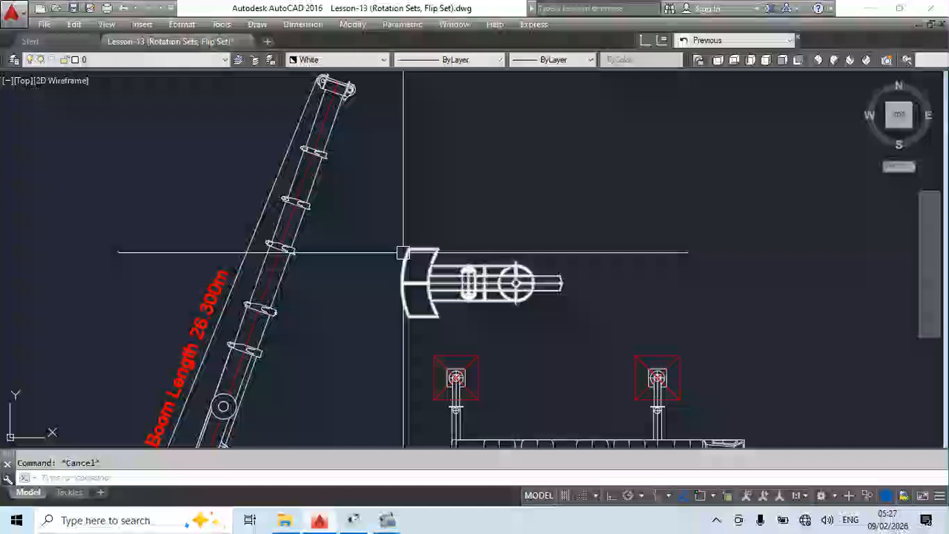
Open the Slew block, the crane superstructure in plan view, in the Block Editor
double_click(403, 252)
click(464, 352)
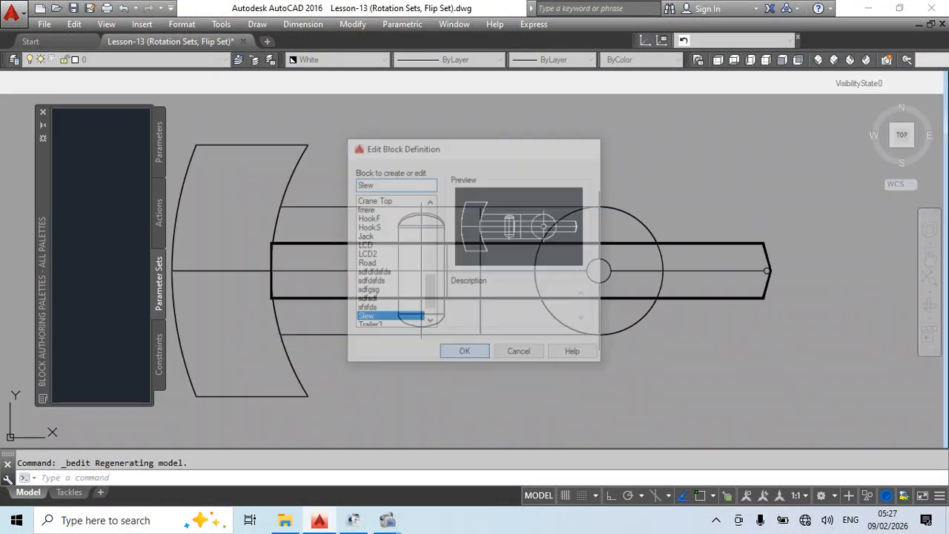
scroll(419, 240, down, 5)
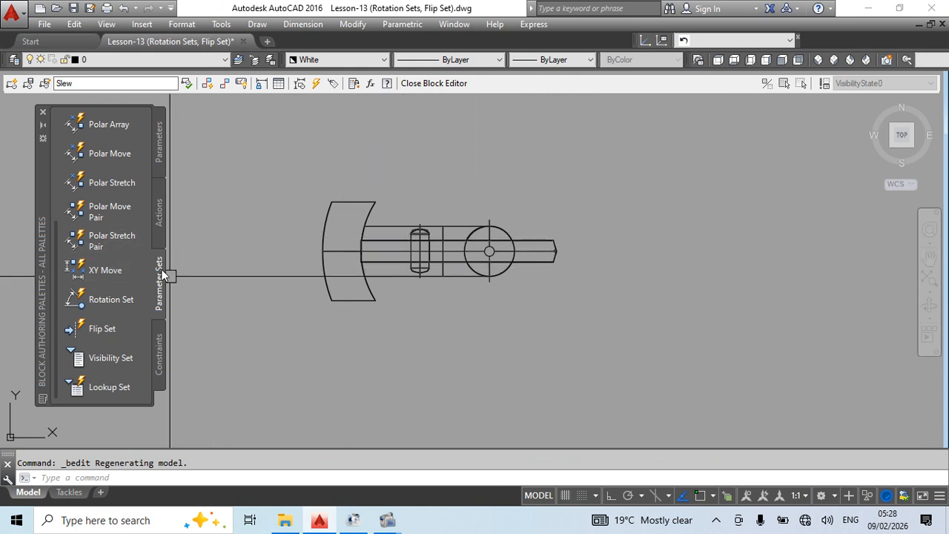
Add a Rotation Set based at the slew circle's centre, with its radius reaching the small circle at the pointed end and default angle 0
click(111, 300)
scroll(489, 260, up, 4)
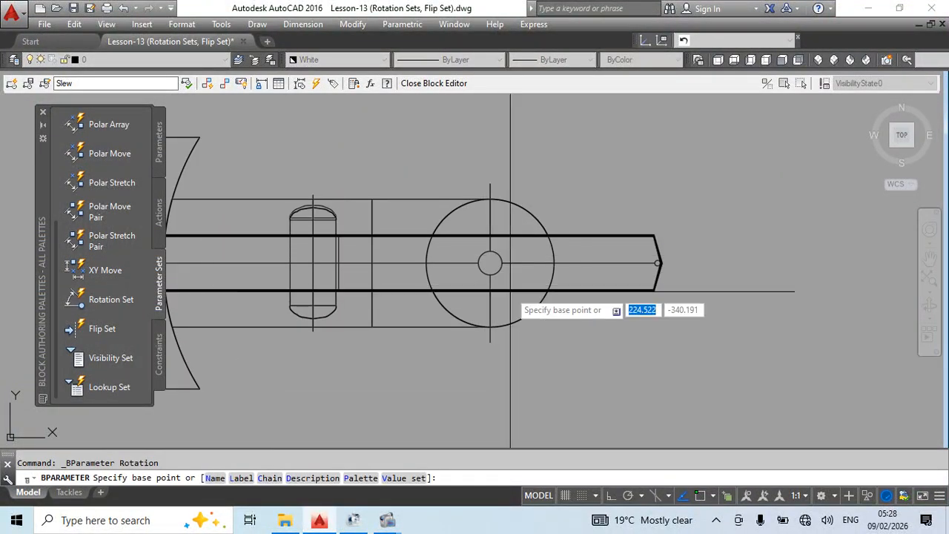
click(489, 263)
scroll(634, 256, up, 4)
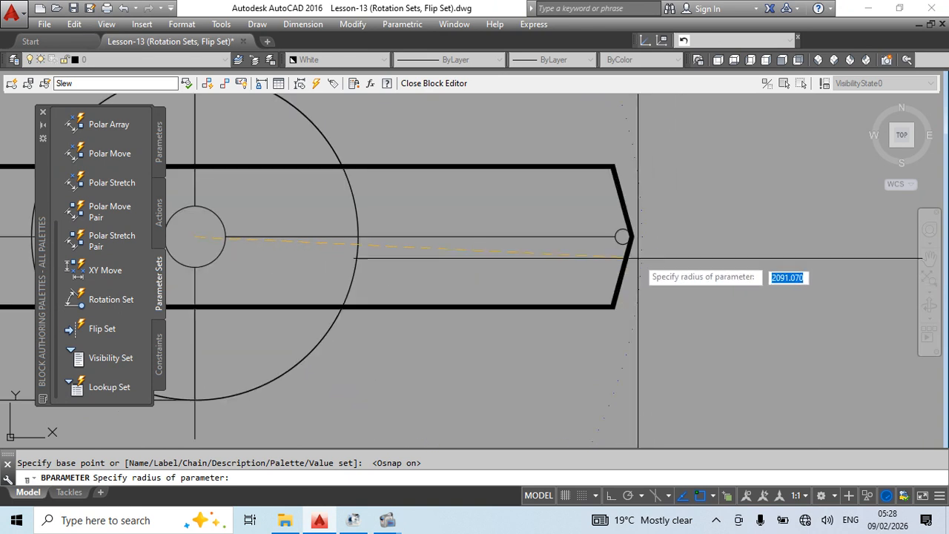
click(623, 237)
key(Return)
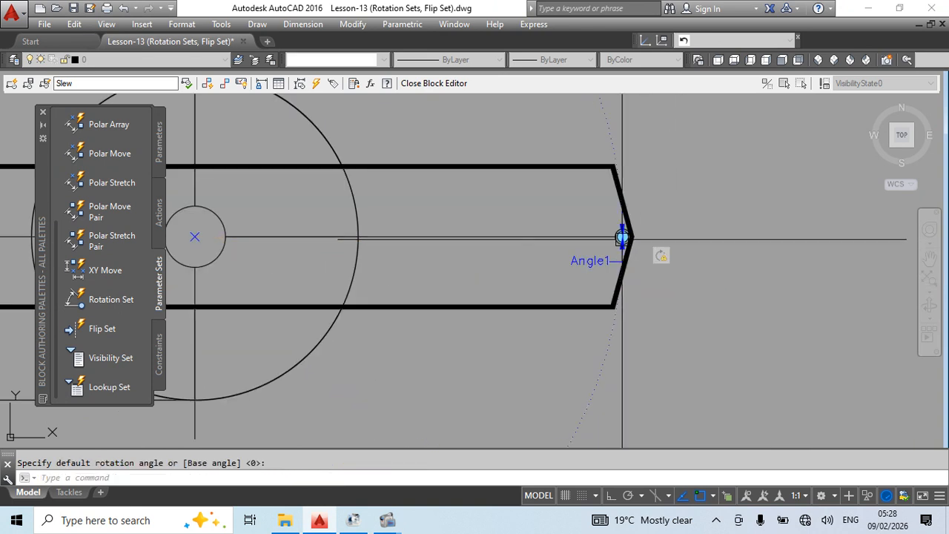
Modify the rotate action's selection set to include all of the Slew block's geometry together with the angle parameter
scroll(582, 299, down, 4)
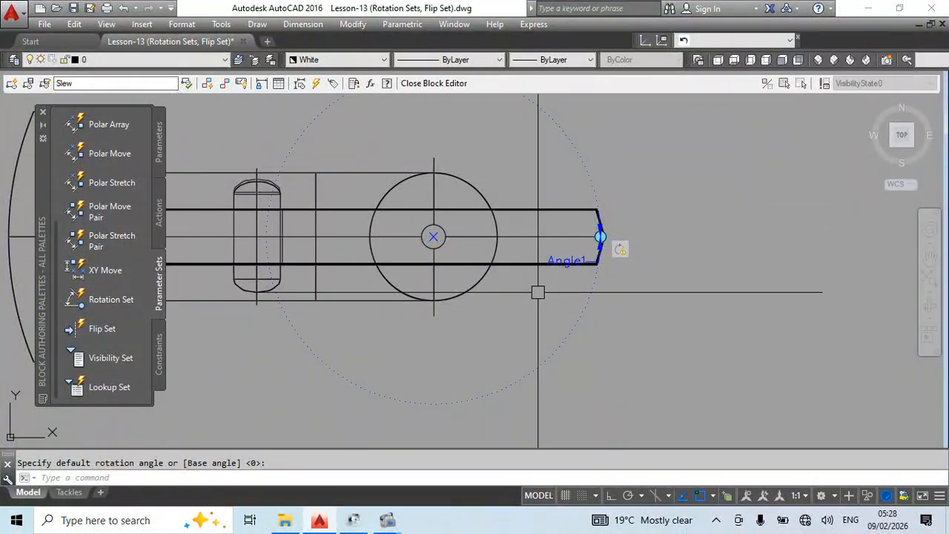
right_click(617, 256)
mouse_move(655, 289)
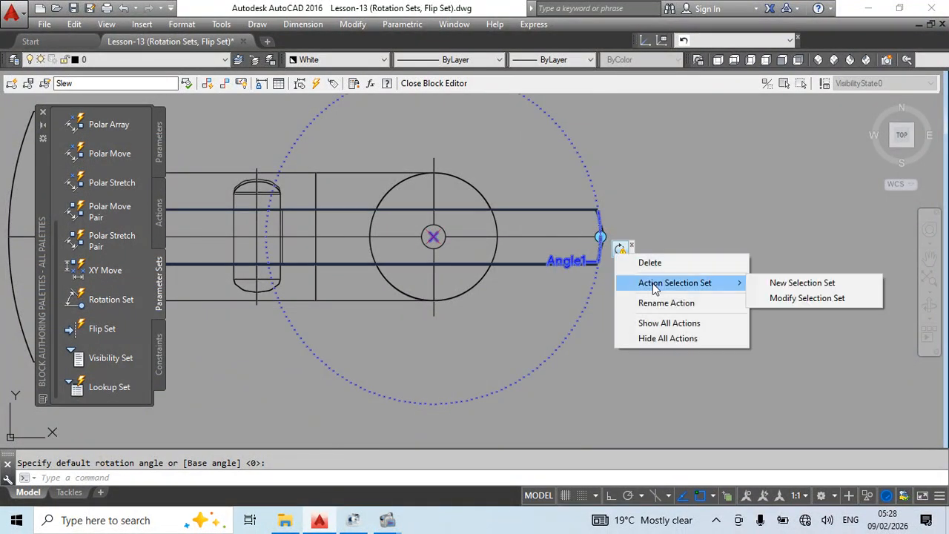
click(809, 298)
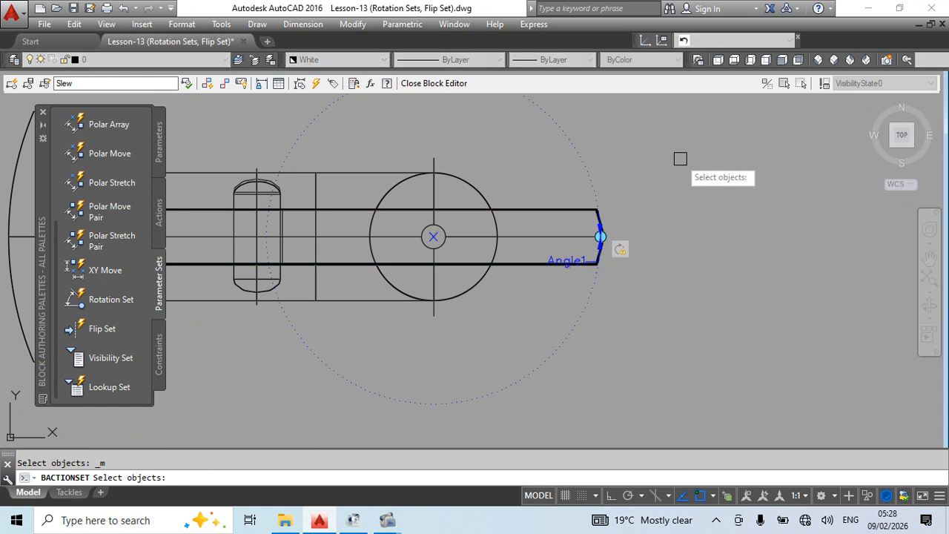
scroll(659, 294, down, 5)
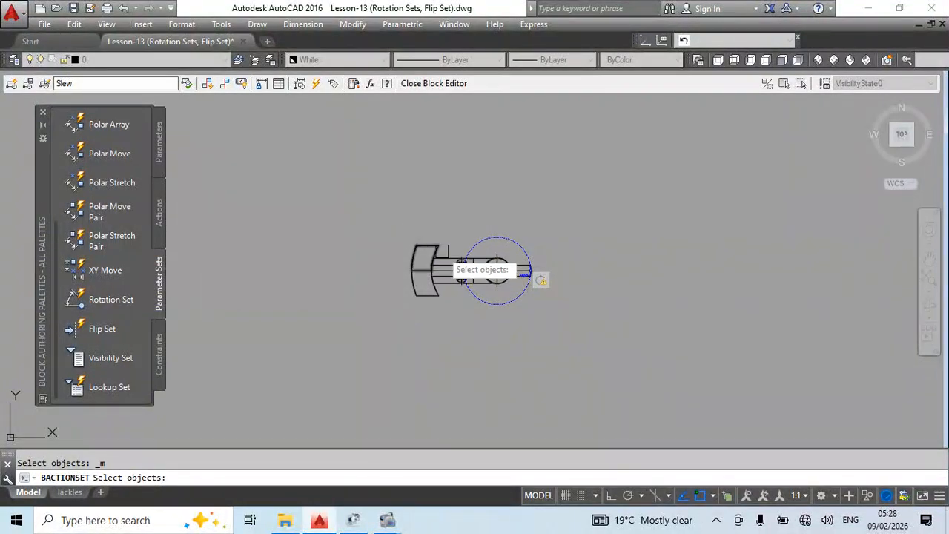
scroll(442, 249, up, 4)
scroll(445, 237, down, 2)
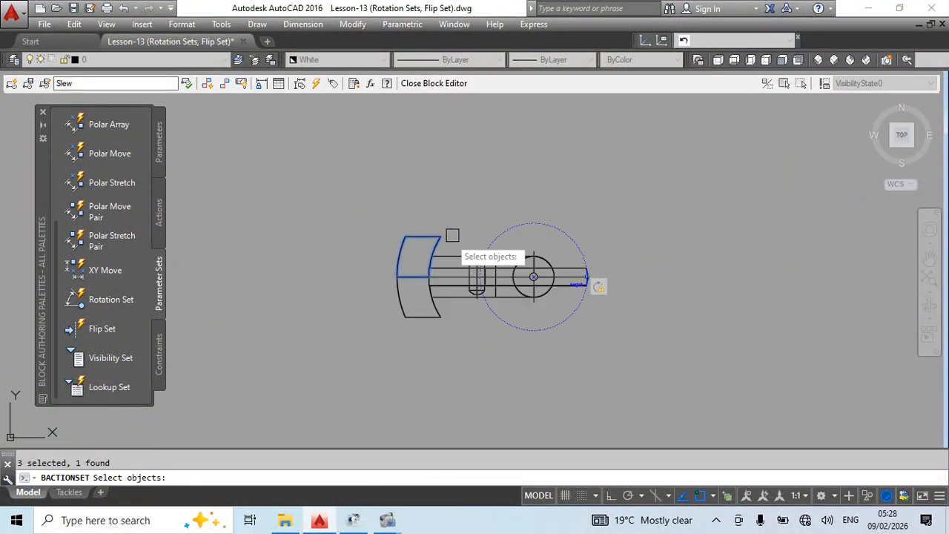
click(603, 163)
click(212, 377)
key(Return)
Close the Block Editor and save the changes to the Slew block
text(b)
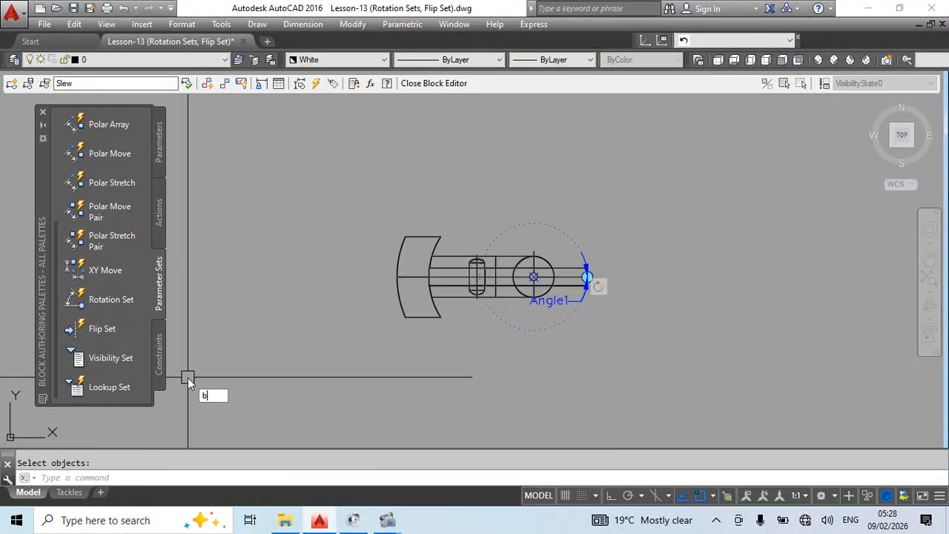
text(c)
key(Return)
key(Return)
Rotate the Slew block about its pivot with the new rotation grip until the counterweight lies on the opposite side
click(464, 282)
click(467, 283)
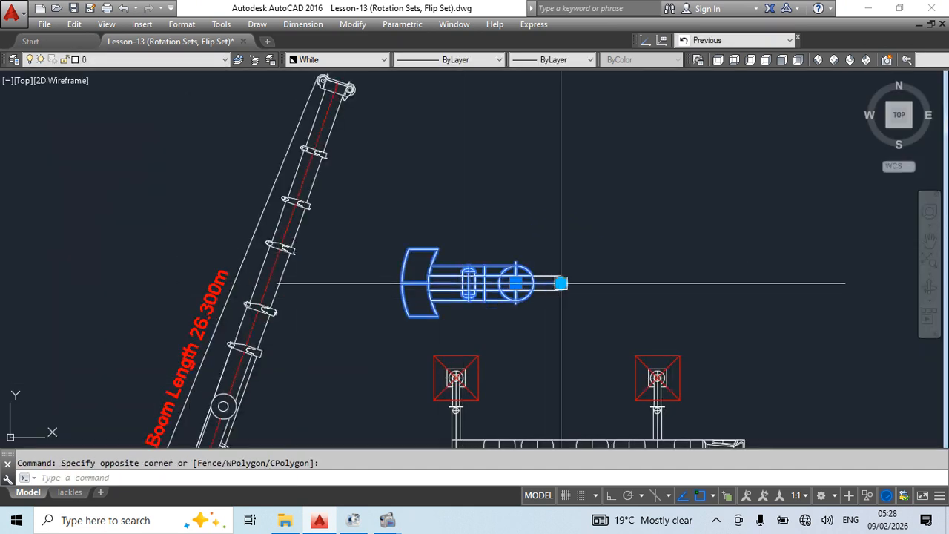
click(561, 283)
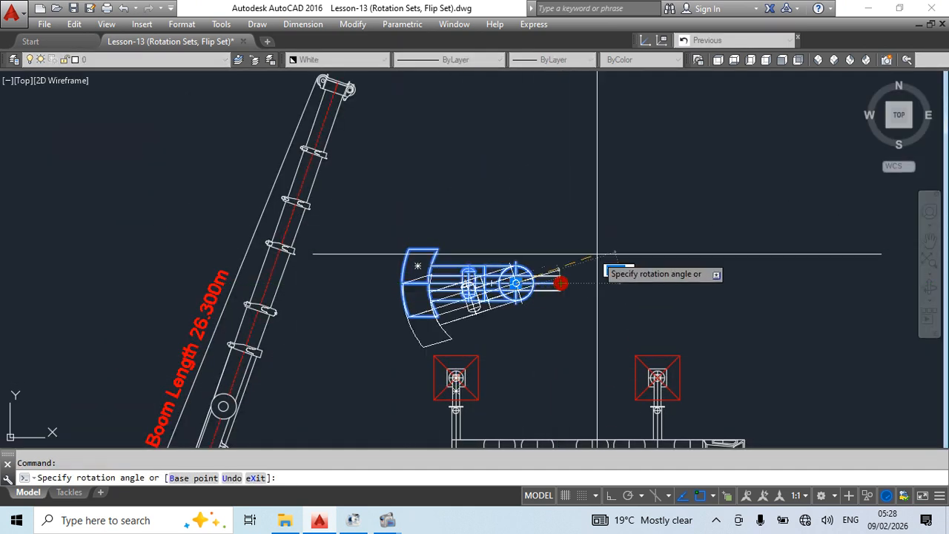
click(507, 236)
click(503, 240)
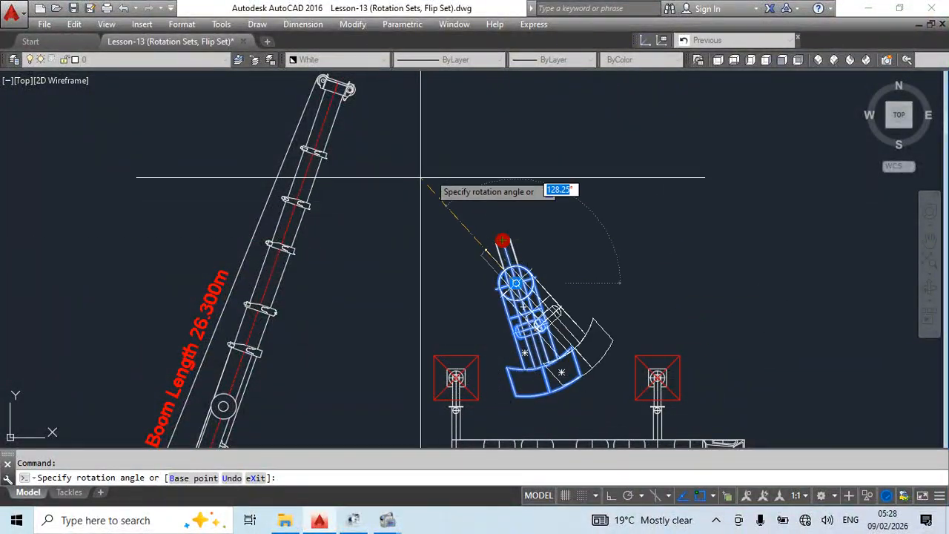
click(504, 318)
key(Escape)
scroll(419, 388, up, 5)
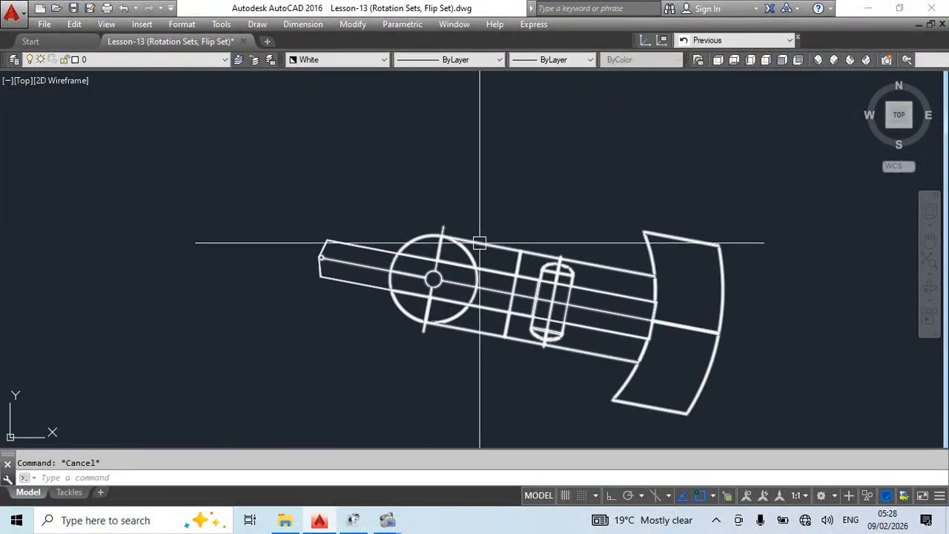
double_click(480, 242)
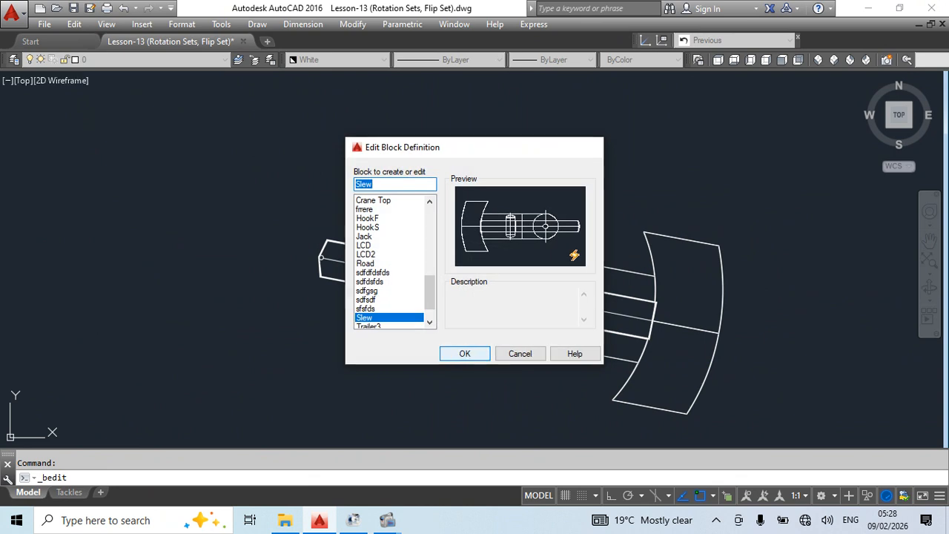
key(Escape)
Select the side-view crane's boom along its whole length, from the tip down to the superstructure
scroll(479, 178, down, 5)
scroll(415, 223, up, 4)
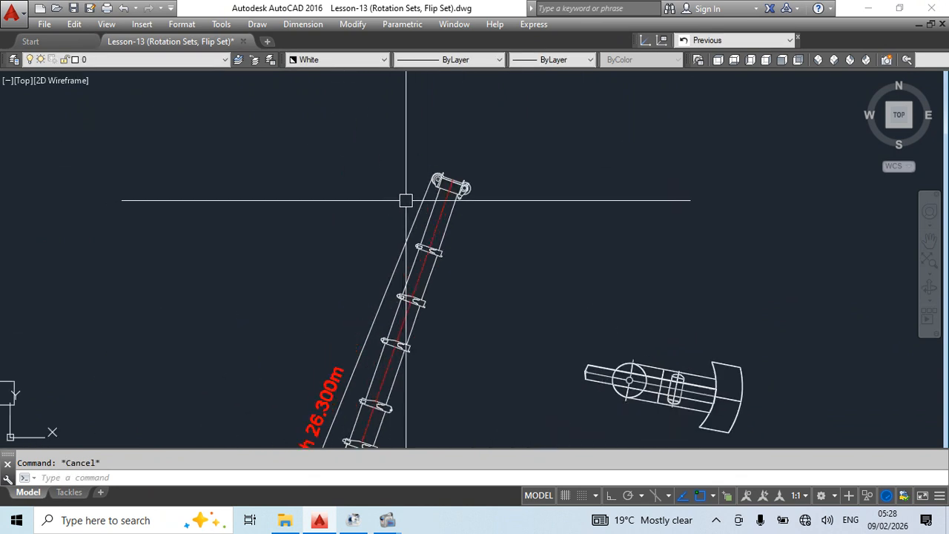
click(508, 139)
click(396, 406)
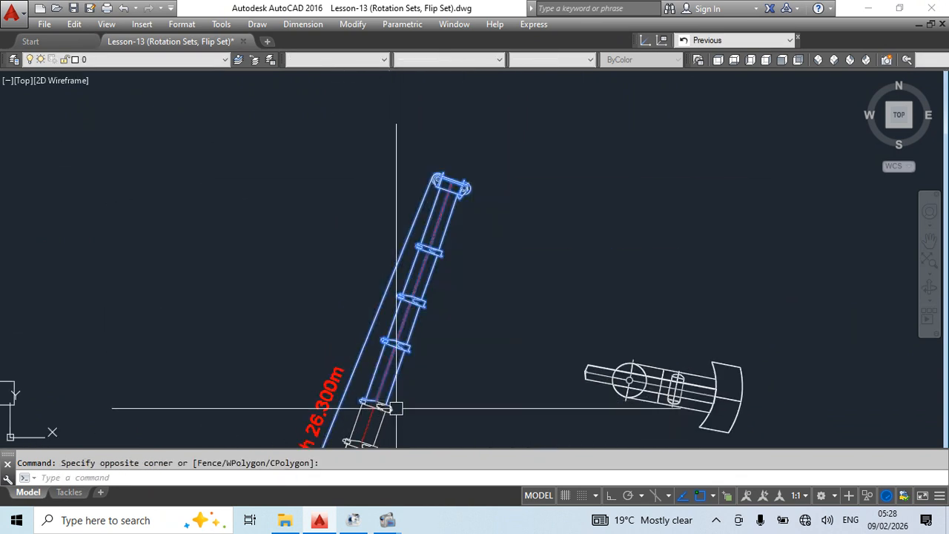
middle_drag(486, 360, 524, 210)
click(556, 209)
click(317, 397)
middle_drag(460, 356, 578, 134)
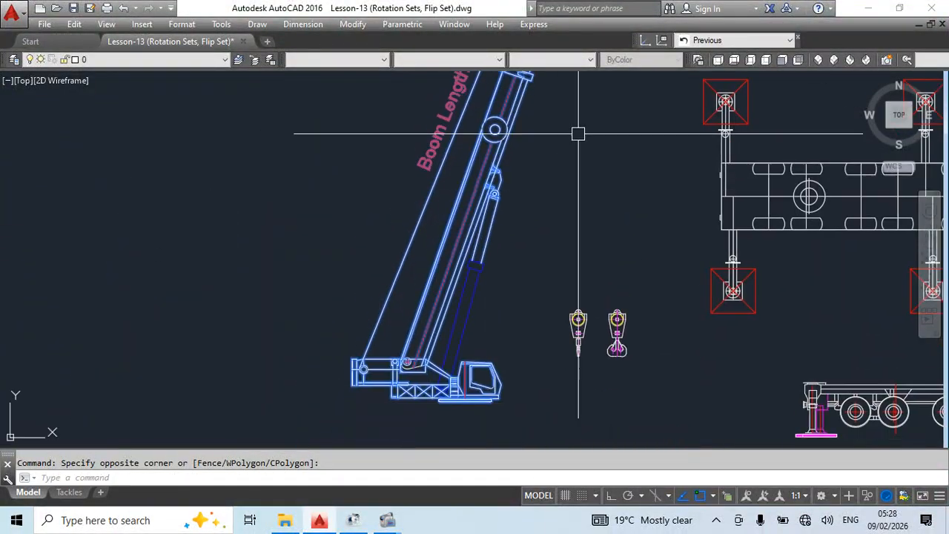
Remove the boom's luffing cylinder from the selection while keeping the bracket geometry around its upper pin selected
scroll(517, 215, up, 6)
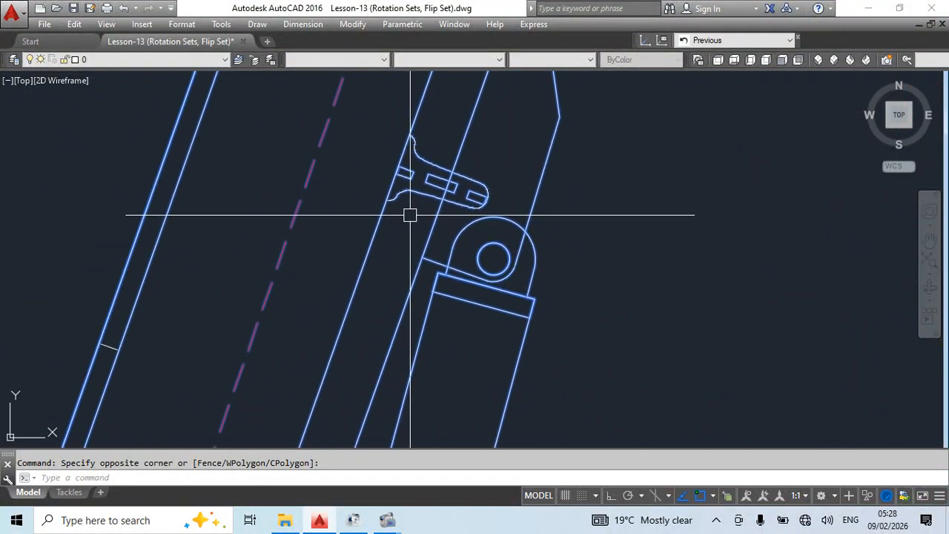
shift+click(577, 349)
shift+click(403, 392)
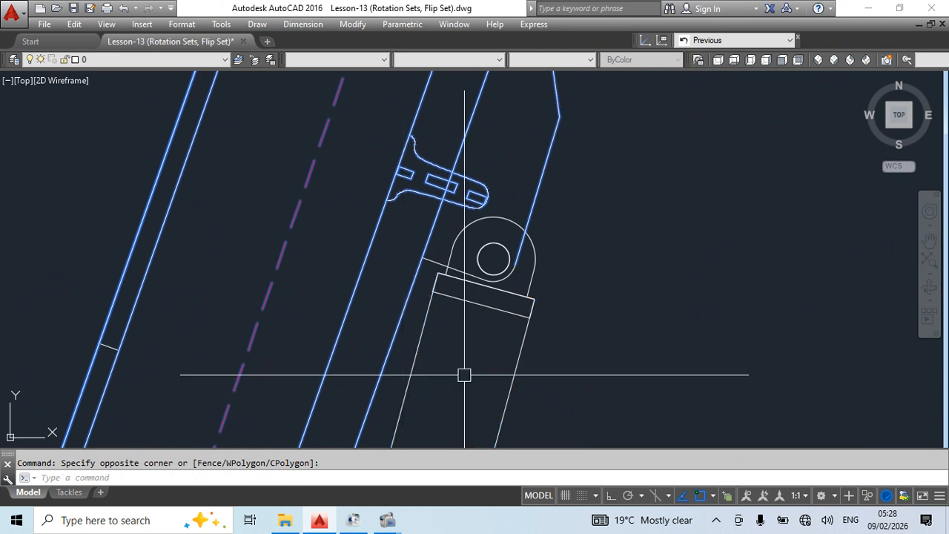
scroll(510, 267, up, 4)
click(513, 280)
click(383, 280)
scroll(550, 249, down, 8)
Remove the long inclined rope line, the Boom Length text and the crane superstructure from the selection
middle_drag(551, 185, 575, 422)
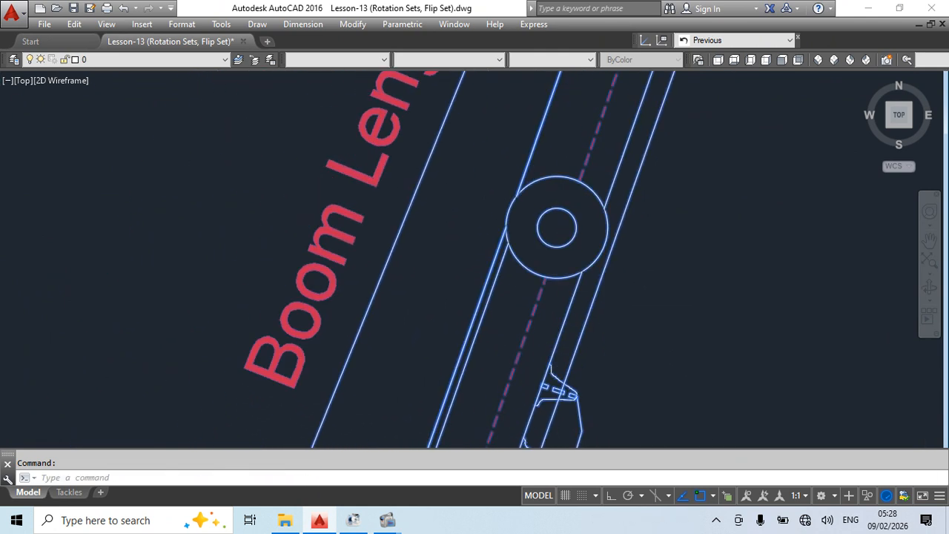
scroll(338, 264, down, 8)
scroll(430, 296, up, 8)
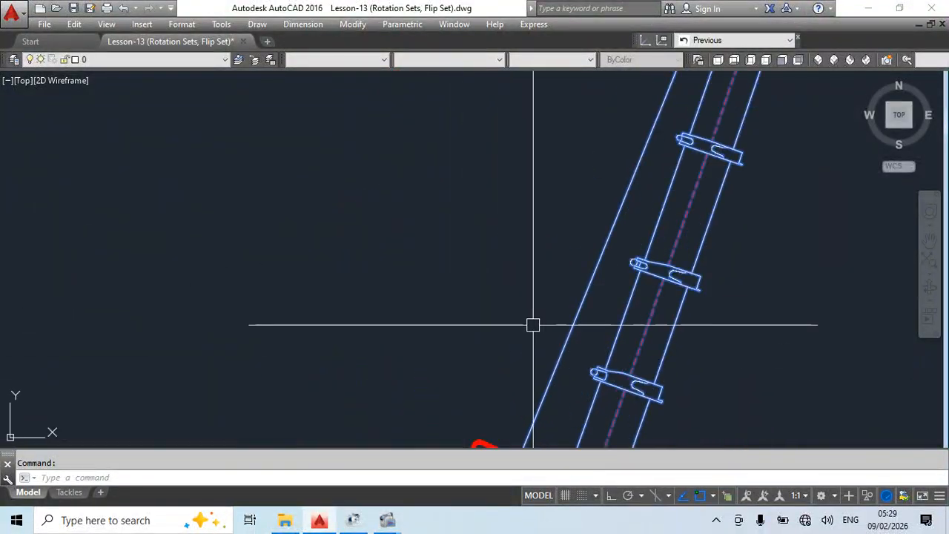
shift+click(564, 331)
scroll(506, 360, down, 6)
middle_drag(487, 440, 468, 309)
scroll(471, 308, up, 5)
middle_drag(479, 382, 496, 314)
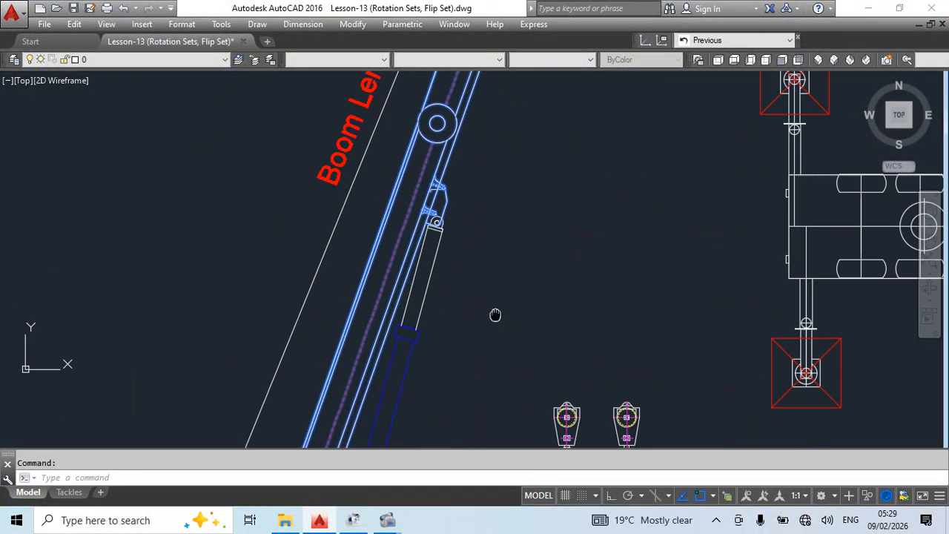
scroll(495, 314, down, 5)
scroll(319, 408, up, 6)
Add the boom's foot outline and pivot circles to the selection
click(252, 156)
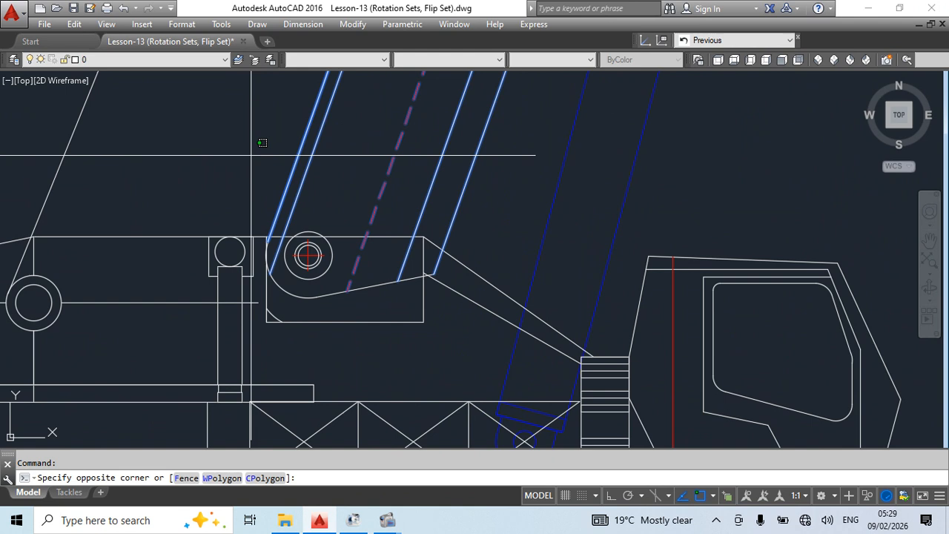
click(484, 327)
scroll(467, 320, down, 5)
Convert the selected boom geometry into a block named BoomBoom, with its base point at the centre of the foot pivot circles
text(b)
key(Return)
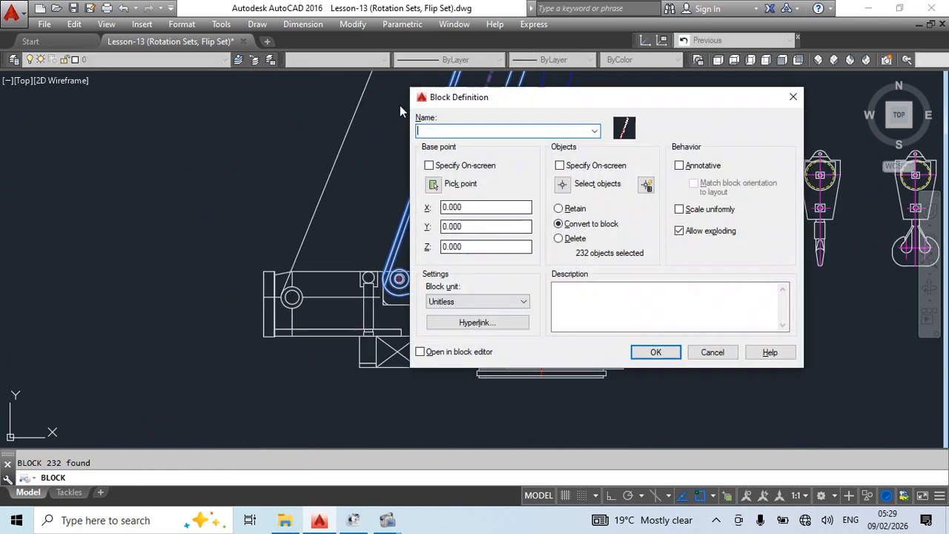
text(Boom)
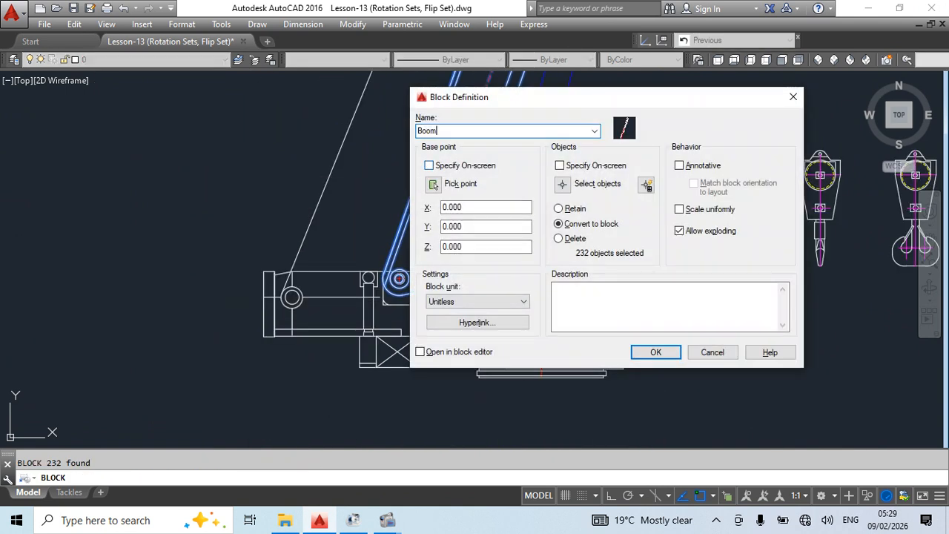
text(Boom)
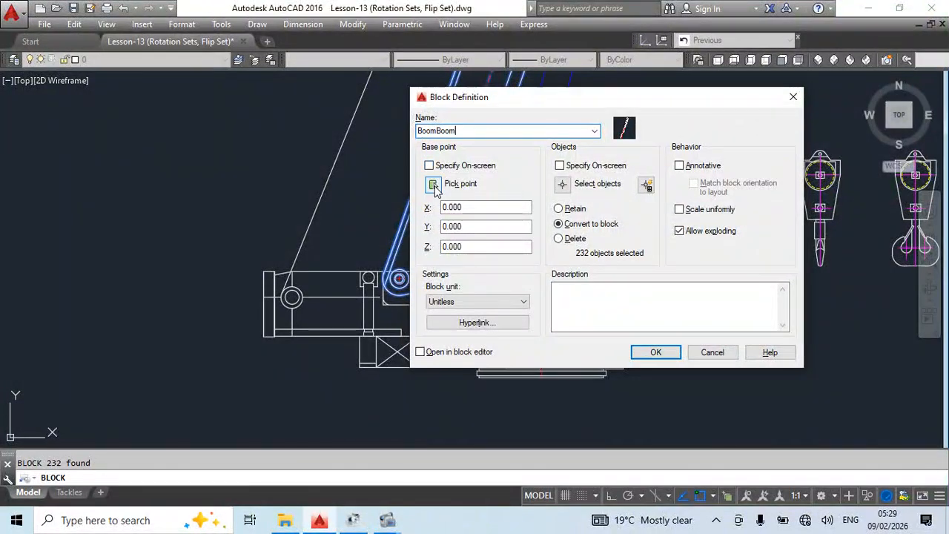
click(434, 184)
scroll(398, 296, up, 5)
click(397, 232)
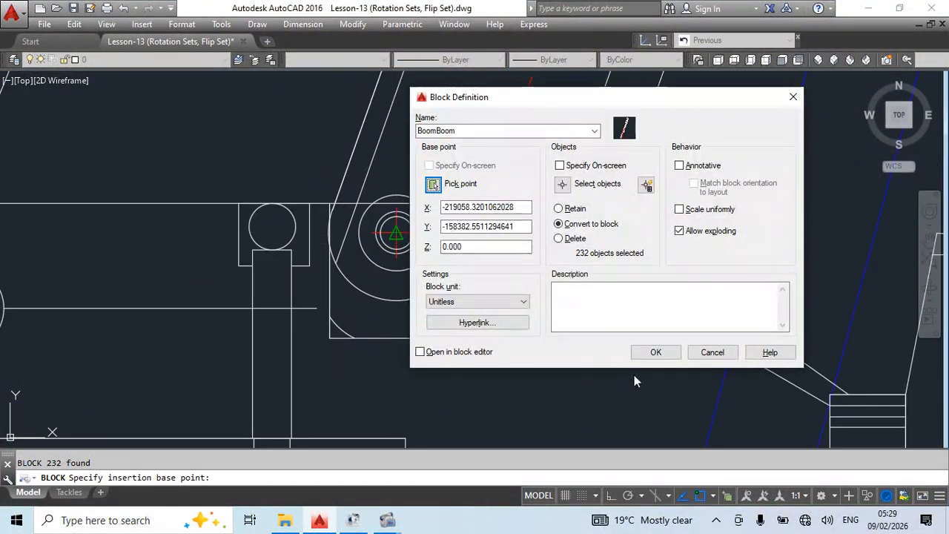
key(Return)
Open the BoomBoom block in the Block Editor
scroll(607, 292, down, 4)
scroll(473, 340, up, 6)
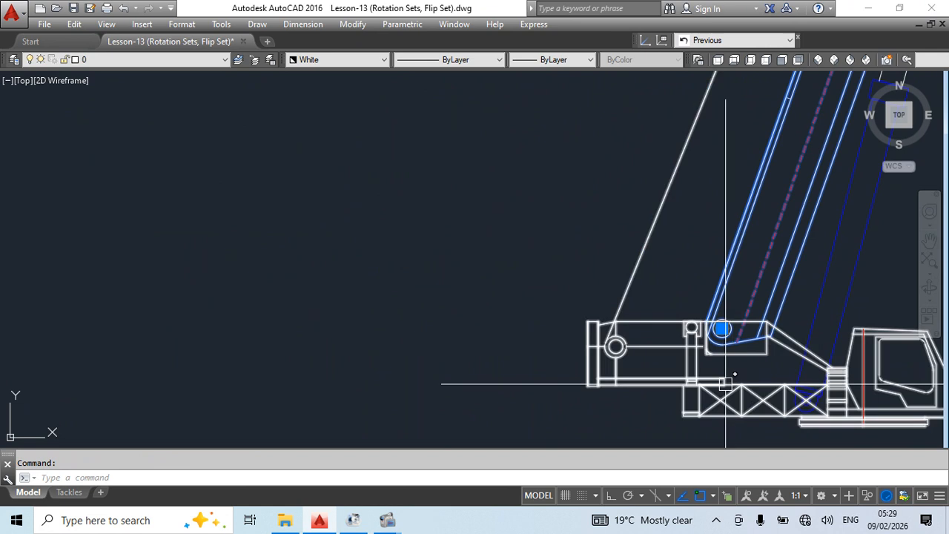
key(Escape)
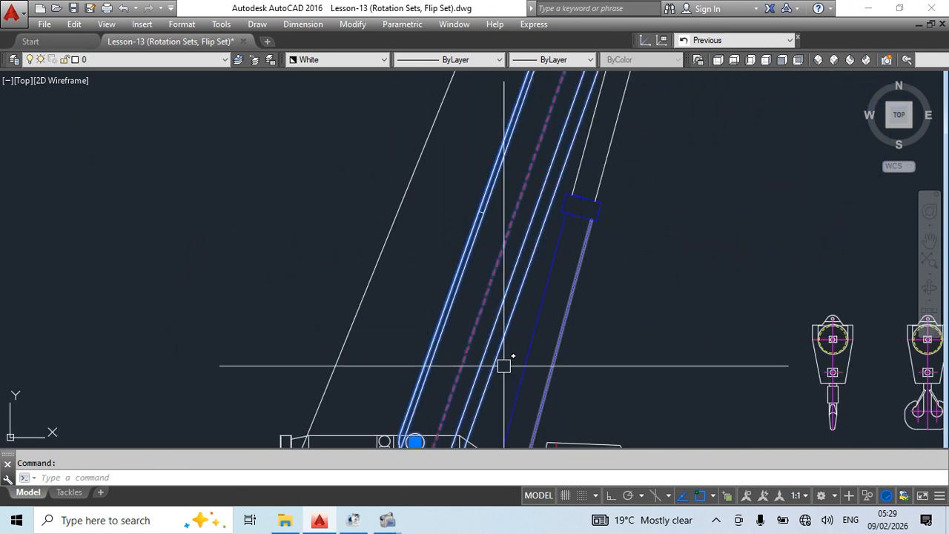
double_click(453, 304)
click(465, 351)
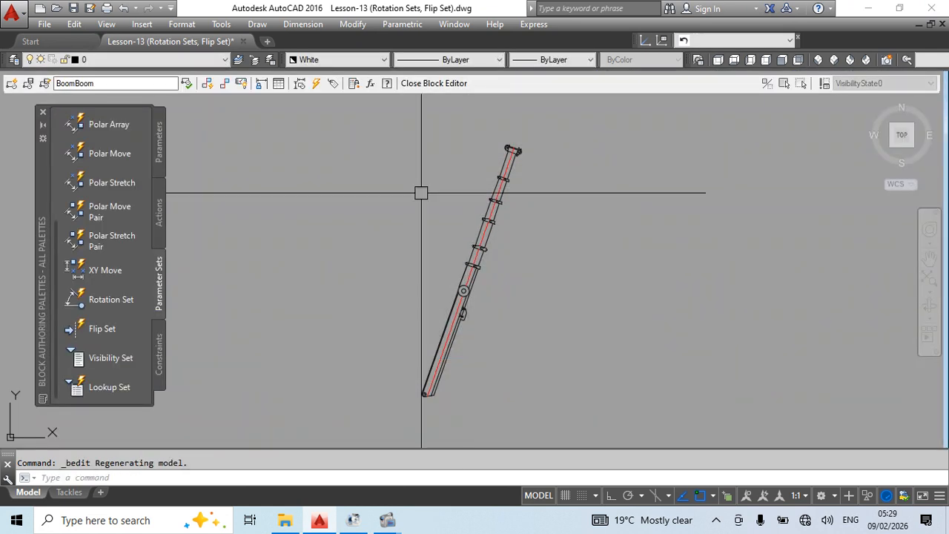
Add a Rotation Set based at the boom's foot pivot centre, with its radius and default angle picked at the tip pulley's centre
click(111, 298)
scroll(445, 416, up, 6)
click(392, 423)
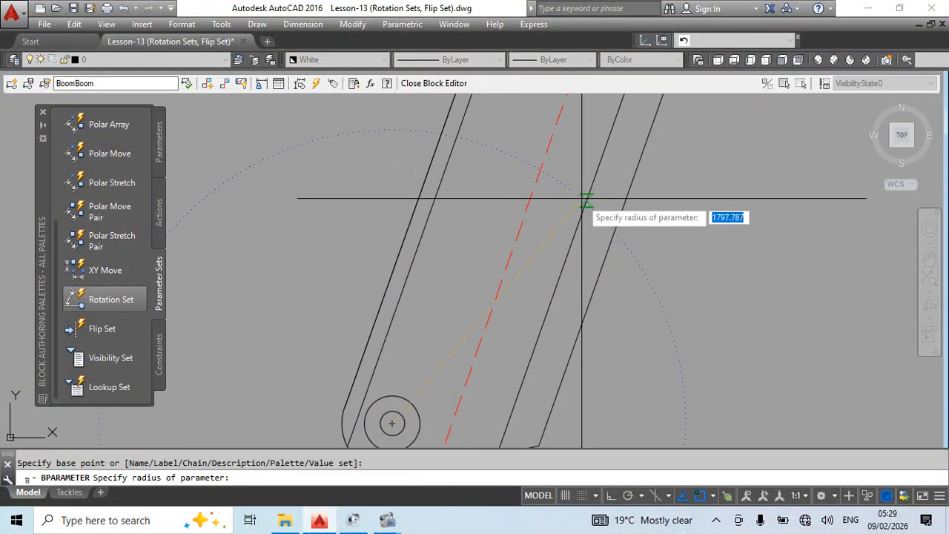
scroll(582, 201, down, 5)
scroll(558, 170, up, 5)
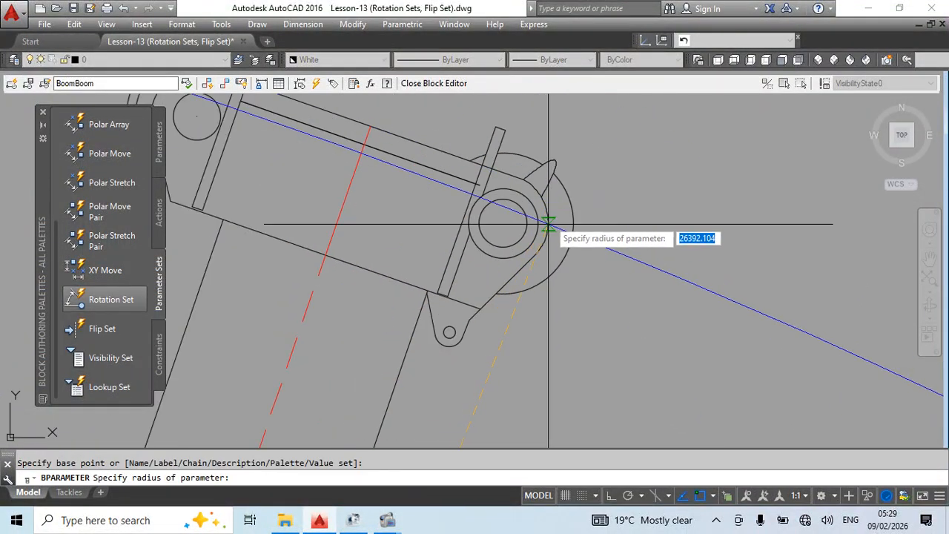
click(508, 238)
click(504, 223)
scroll(454, 223, down, 6)
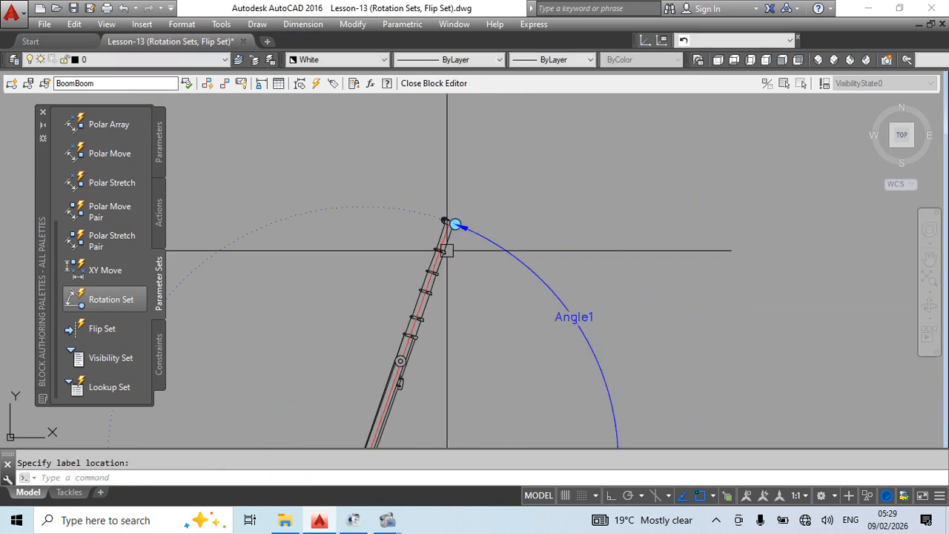
Modify the rotate action's selection set to include all of the boom's geometry together with the angle parameter
scroll(439, 181, down, 3)
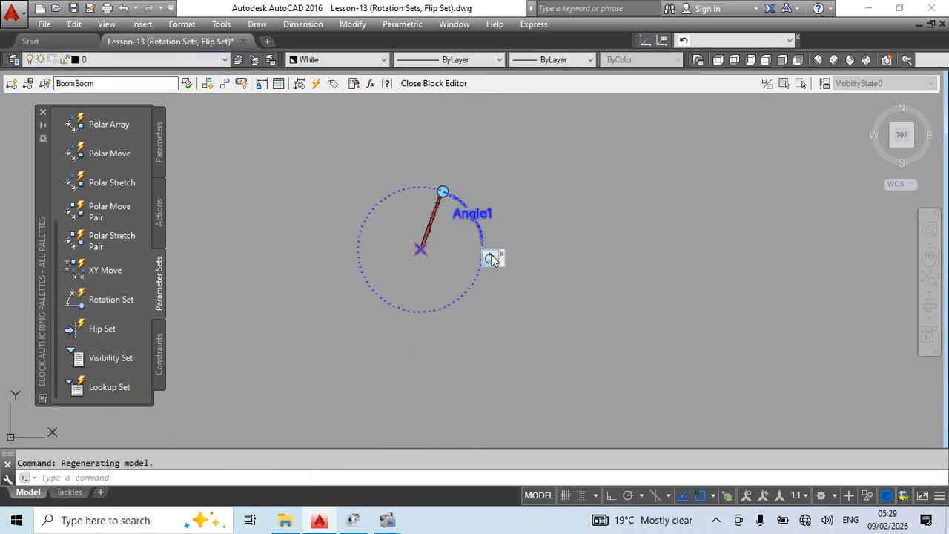
right_click(491, 259)
mouse_move(561, 286)
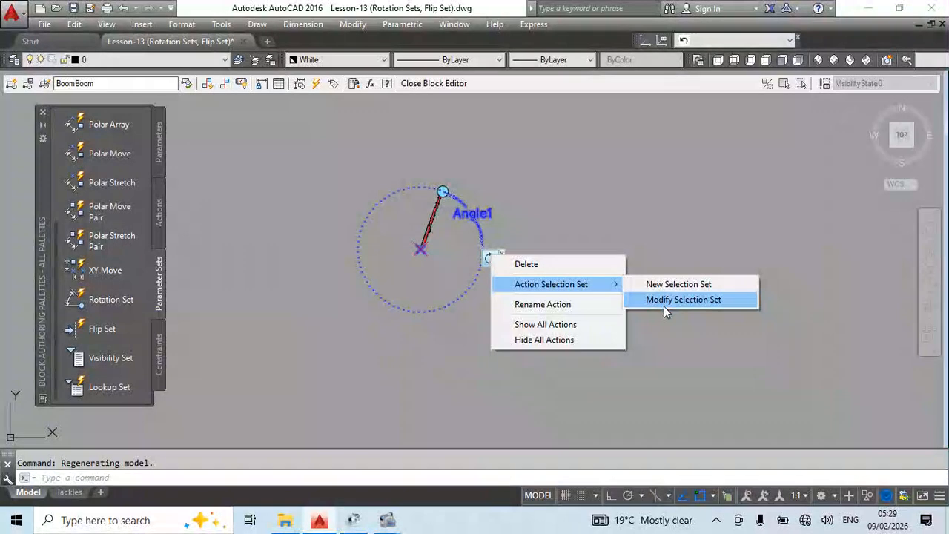
click(667, 306)
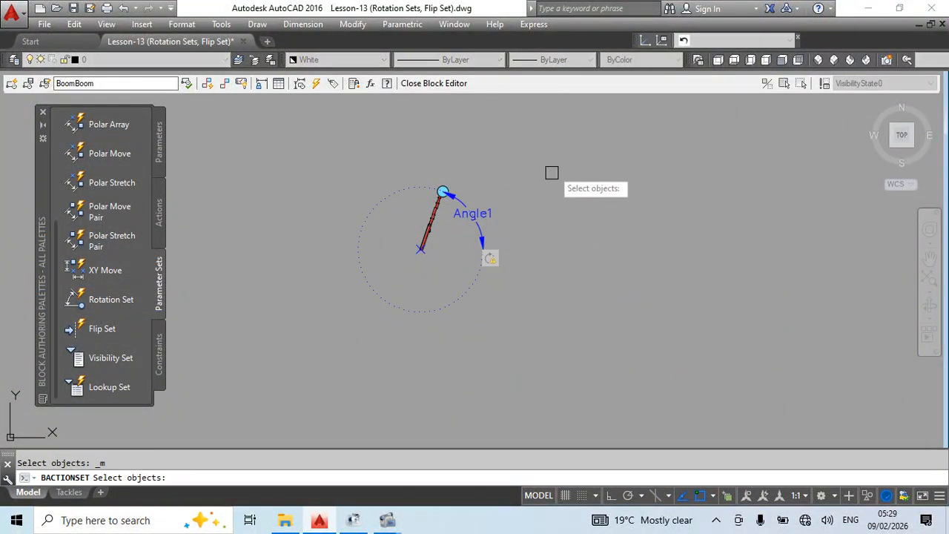
scroll(413, 228, up, 5)
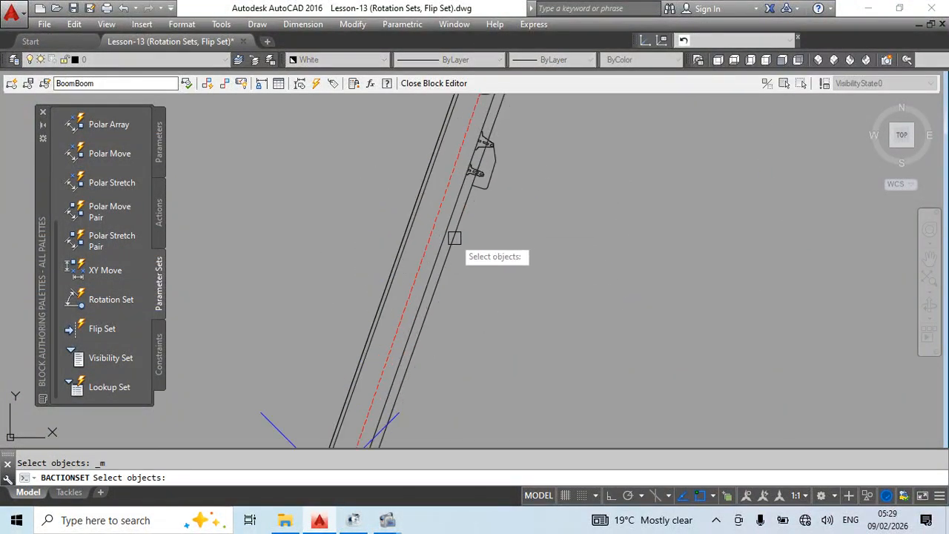
scroll(568, 138, down, 5)
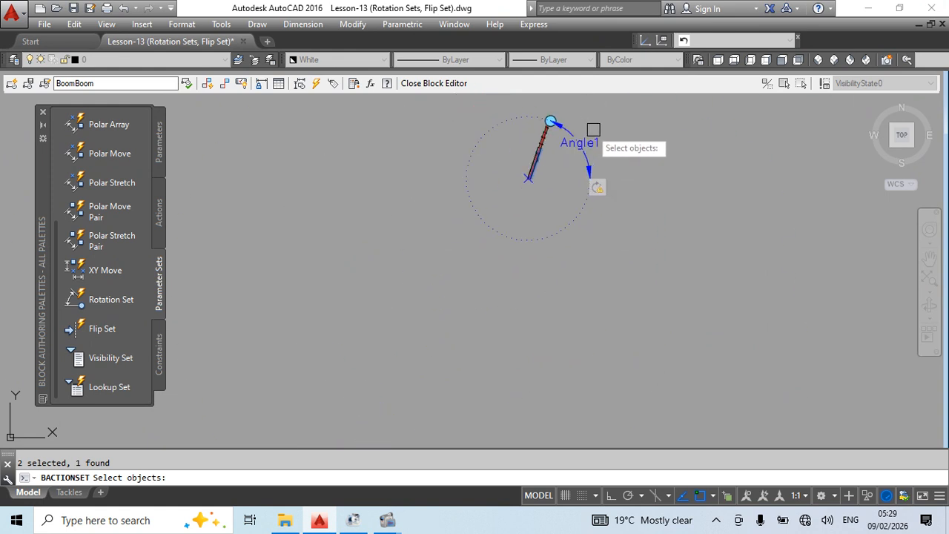
click(615, 156)
click(413, 346)
key(Return)
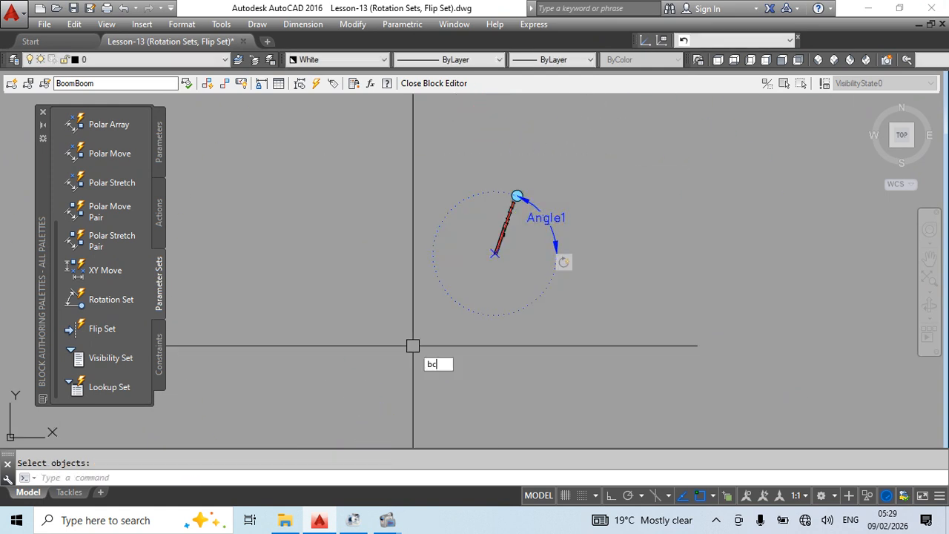
Close the Block Editor and save the changes to the BoomBoom block
key(Return)
key(Return)
key(Return)
Rotate the boom about its foot pivot with the rotation grip until it leans slightly backwards past vertical
scroll(387, 307, down, 9)
scroll(414, 252, up, 2)
click(416, 254)
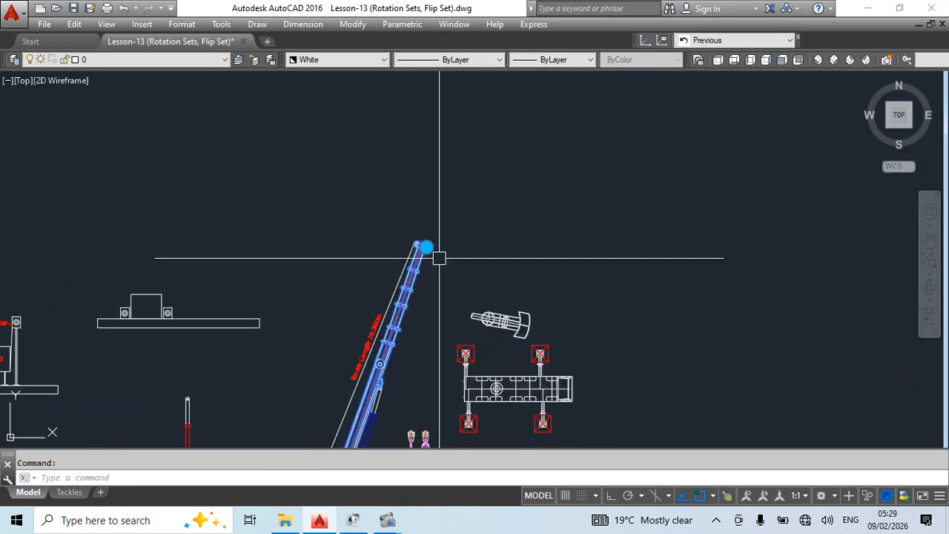
click(426, 246)
middle_drag(680, 312, 664, 188)
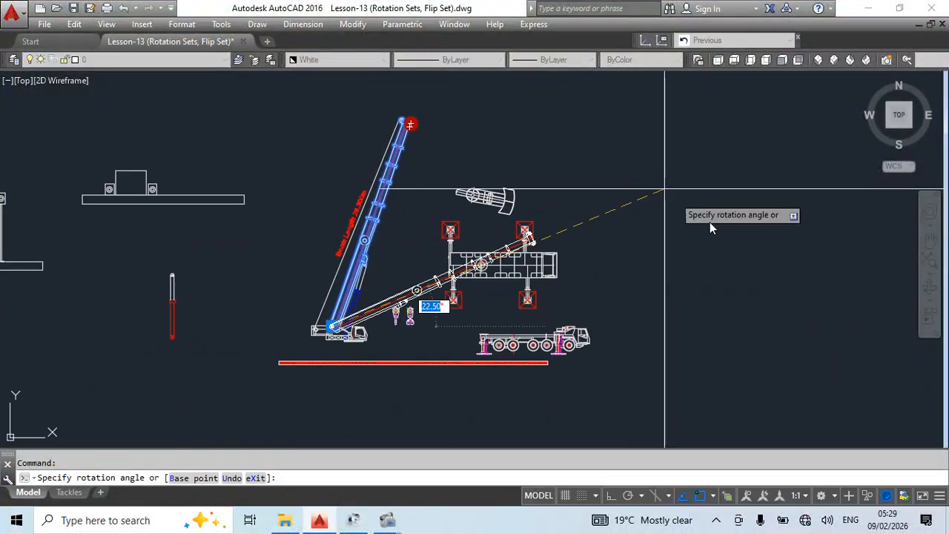
scroll(618, 289, up, 5)
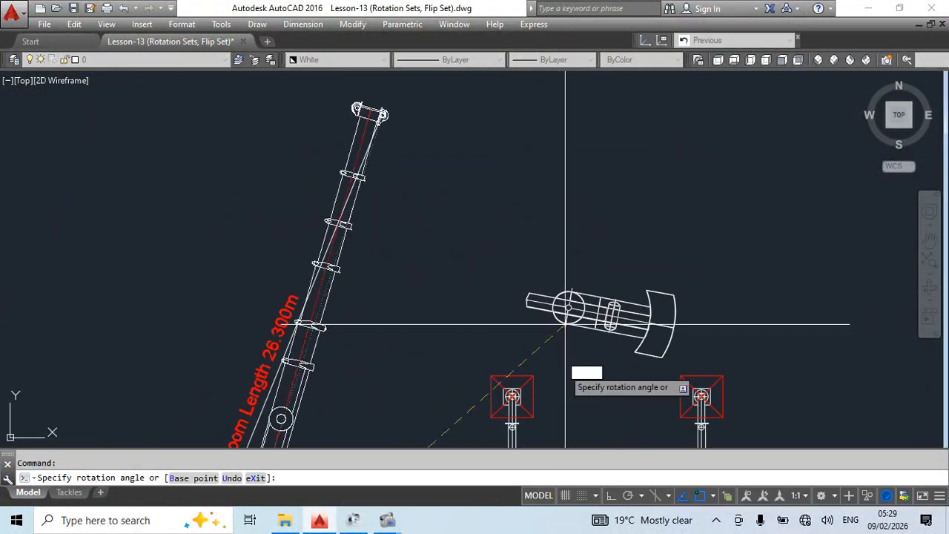
scroll(551, 218, down, 5)
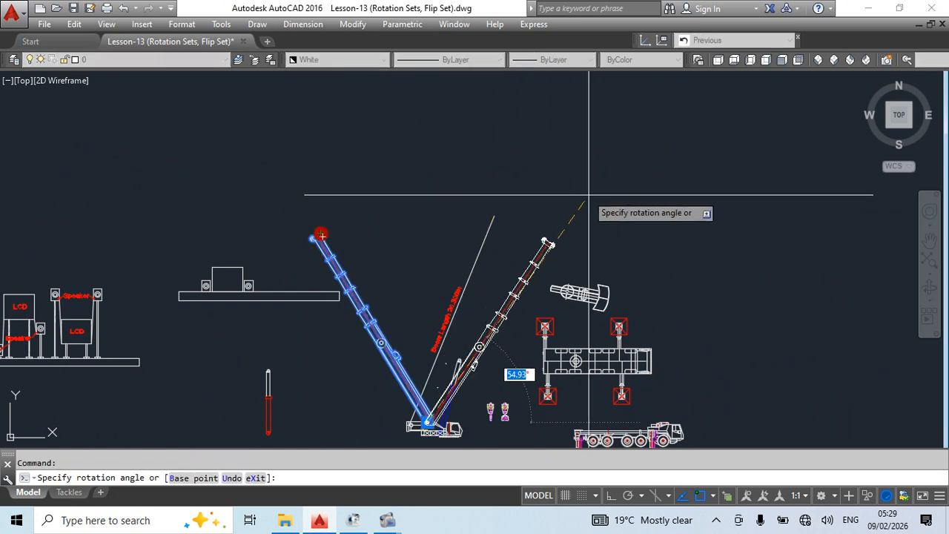
click(385, 207)
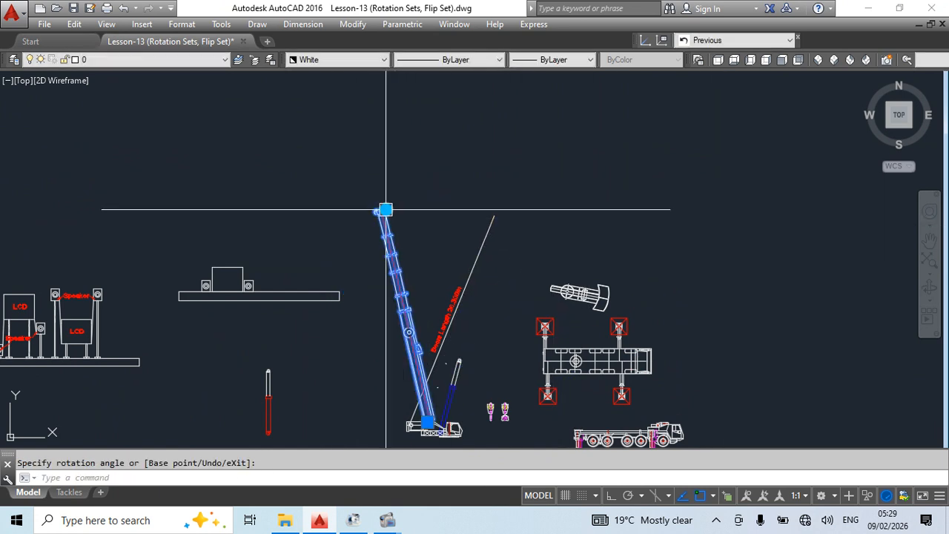
Set the boom's rotation angle to 45° and then to 85° with the rotation grip
click(385, 210)
text(45)
key(Return)
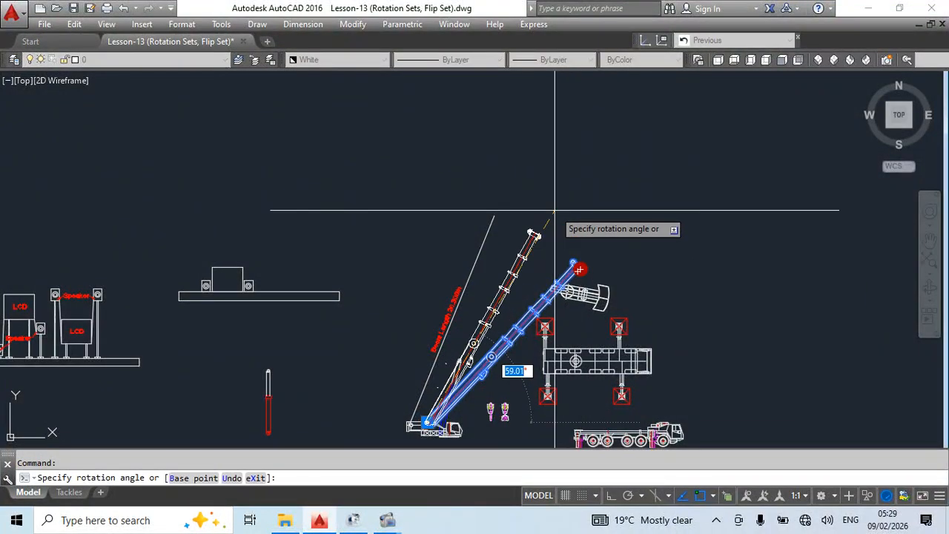
key(Return)
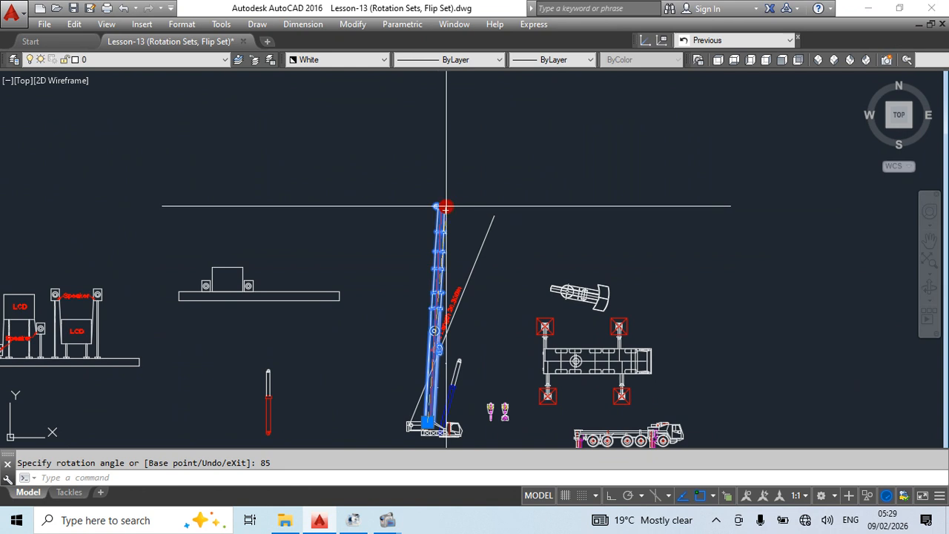
Set the boom's rotation angle to 0° so that it lies horizontally over the carrier
click(445, 206)
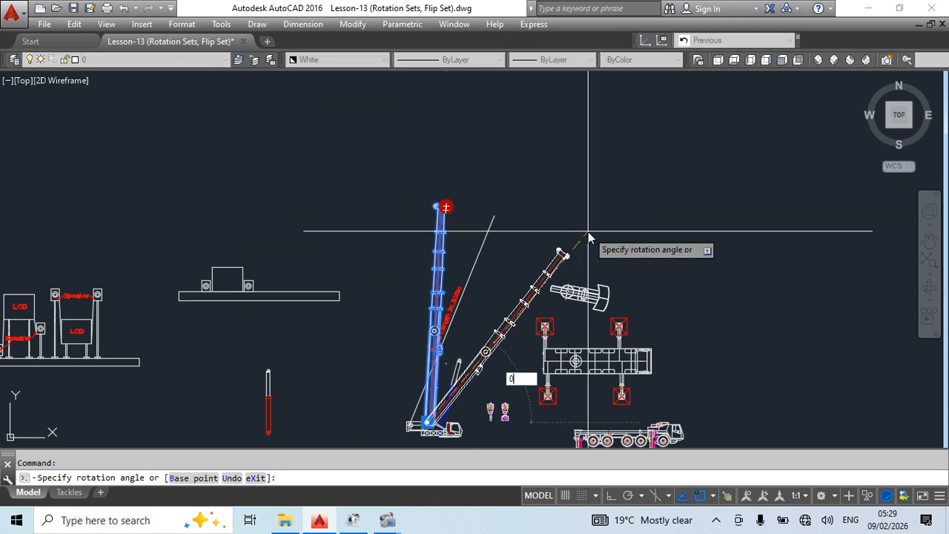
text(0)
key(Return)
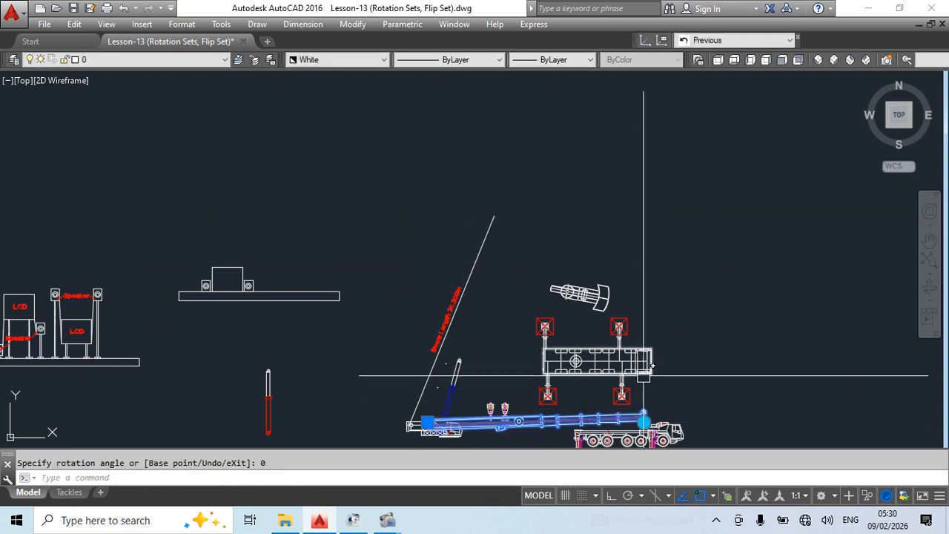
middle_drag(644, 375, 531, 202)
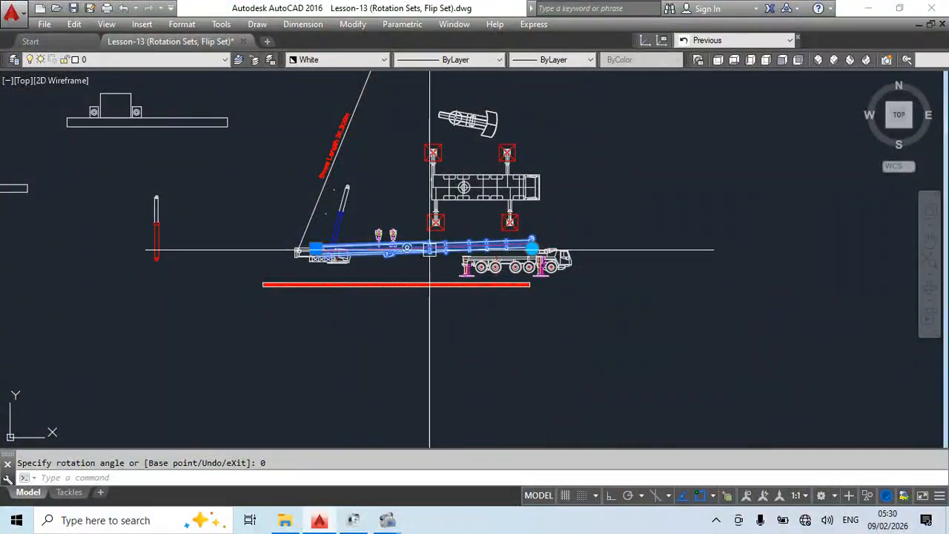
Draw a horizontal construction line through the centre of the boom's foot pivot
scroll(430, 250, up, 2)
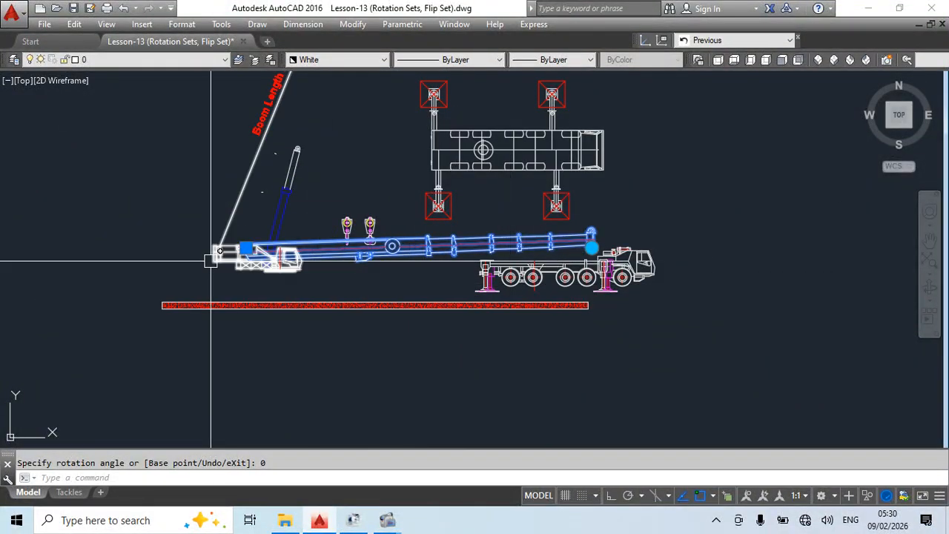
scroll(243, 254, up, 6)
scroll(299, 148, down, 3)
middle_drag(333, 170, 315, 220)
text(x)
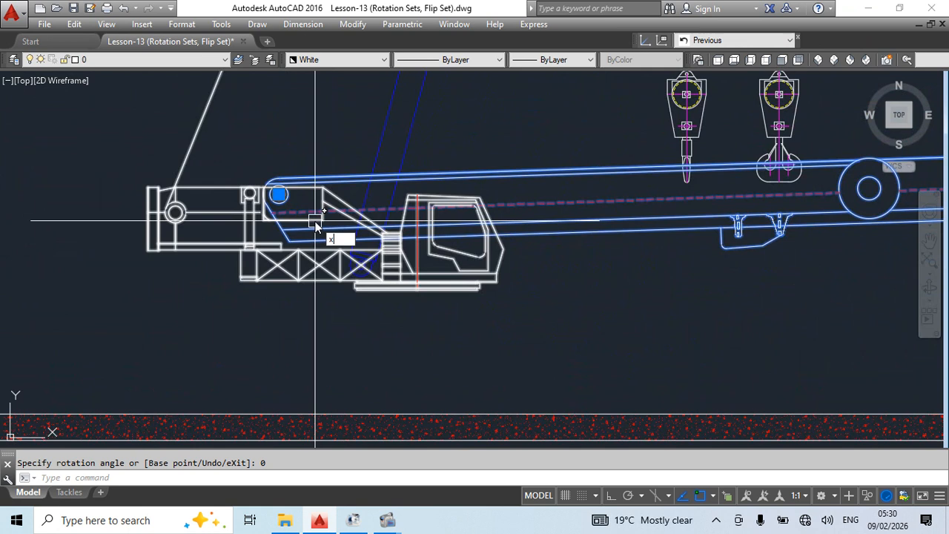
text(l)
key(Return)
scroll(277, 188, up, 6)
click(284, 214)
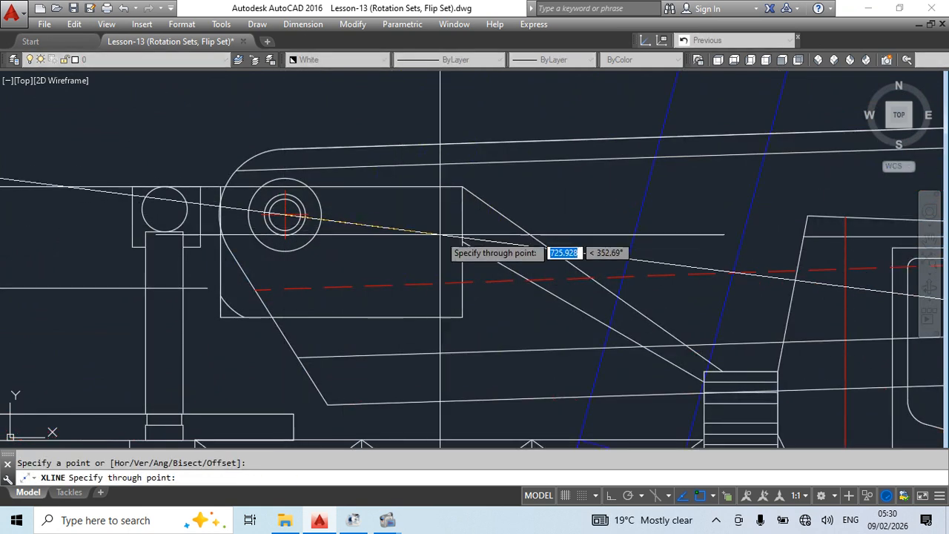
key(Escape)
Compare the boom head's position with the construction line over the carrier, and erase the line
scroll(309, 215, down, 6)
middle_drag(308, 214, 82, 215)
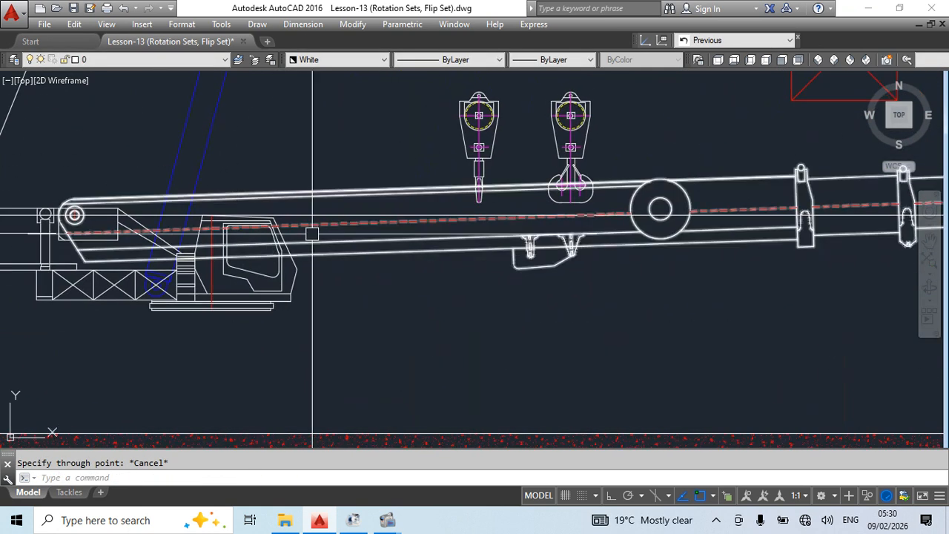
scroll(84, 198, down, 2)
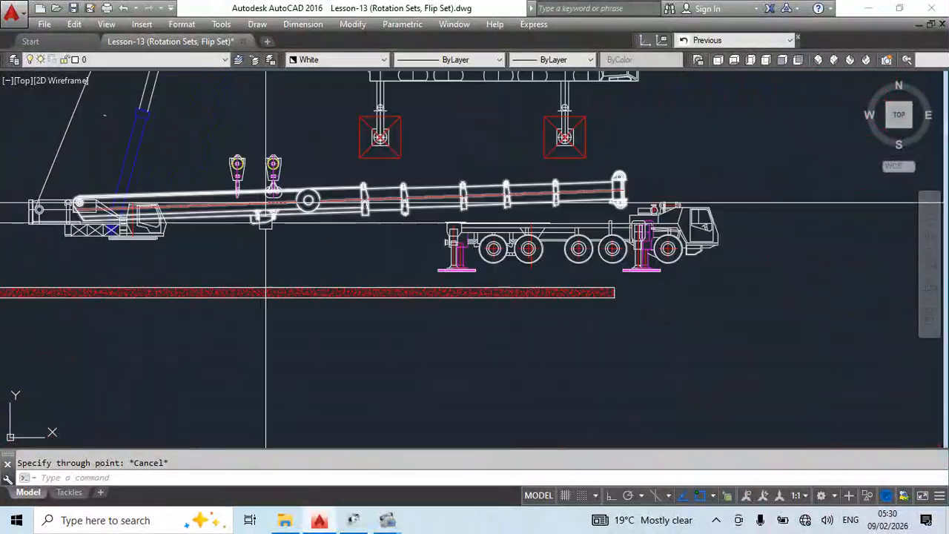
middle_drag(330, 220, 297, 227)
scroll(575, 218, up, 2)
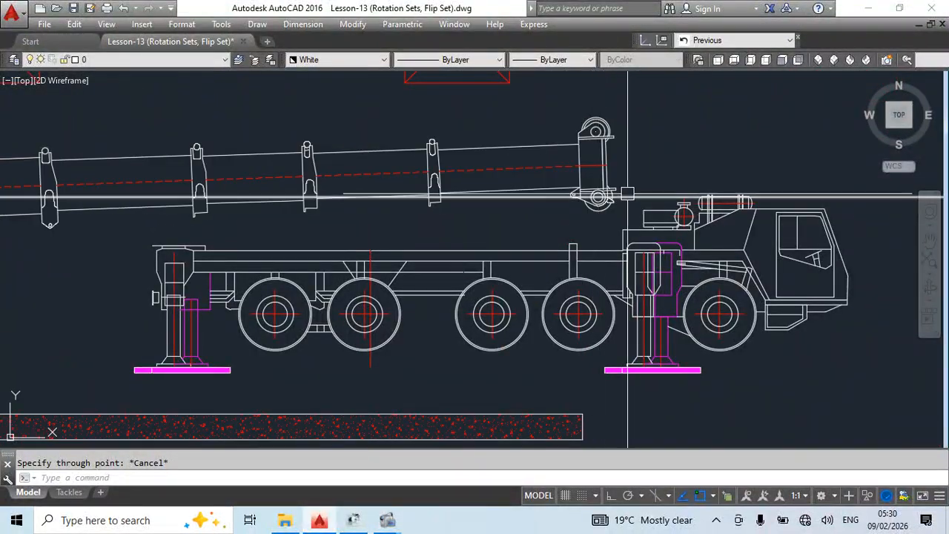
scroll(605, 192, up, 5)
key(Escape)
click(597, 189)
text(e)
key(space)
scroll(586, 207, down, 5)
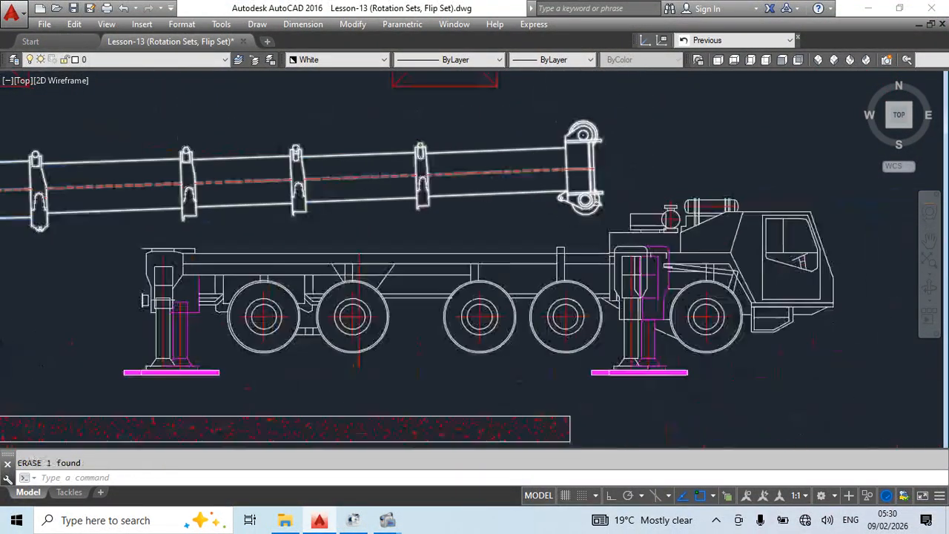
Set the boom's rotation angle to 45° and then to 60° with its rotation grip
scroll(573, 306, down, 6)
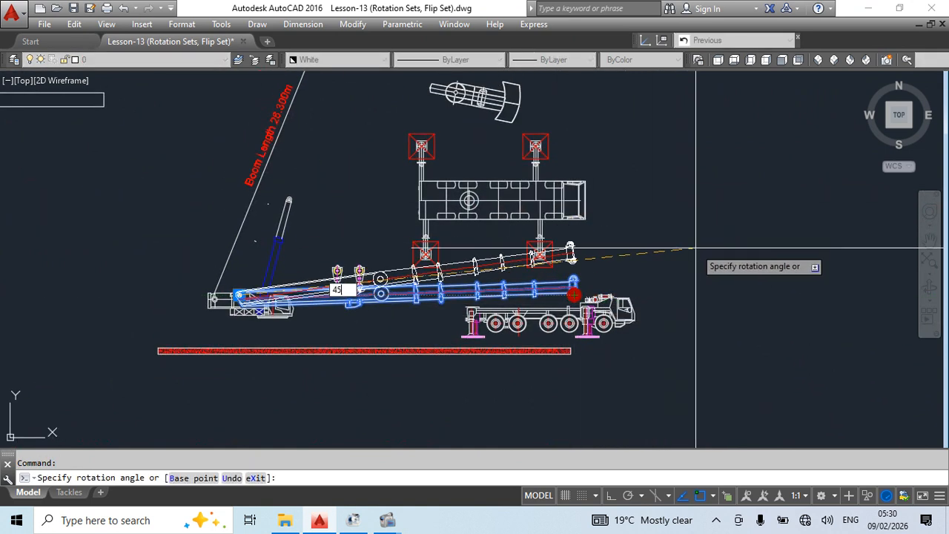
key(Return)
middle_drag(518, 156, 583, 298)
click(540, 200)
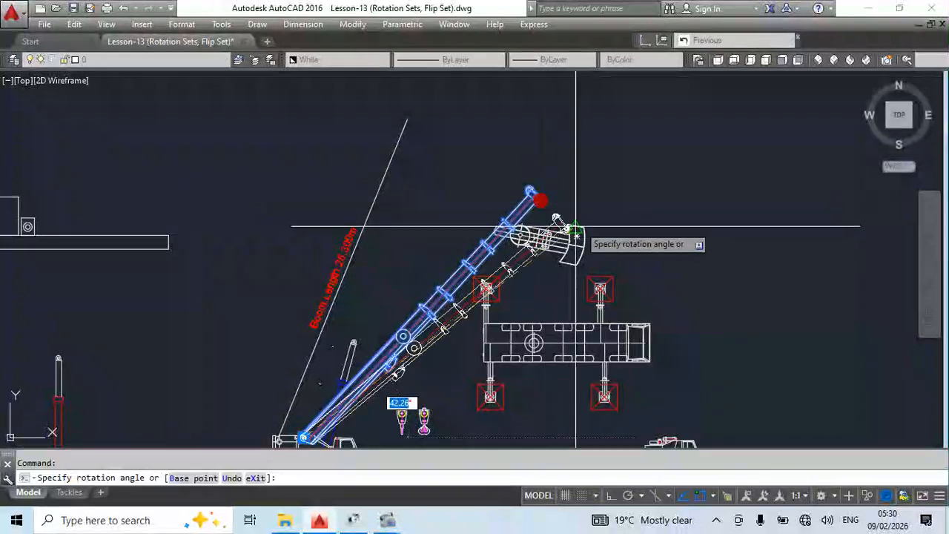
text(60)
key(Return)
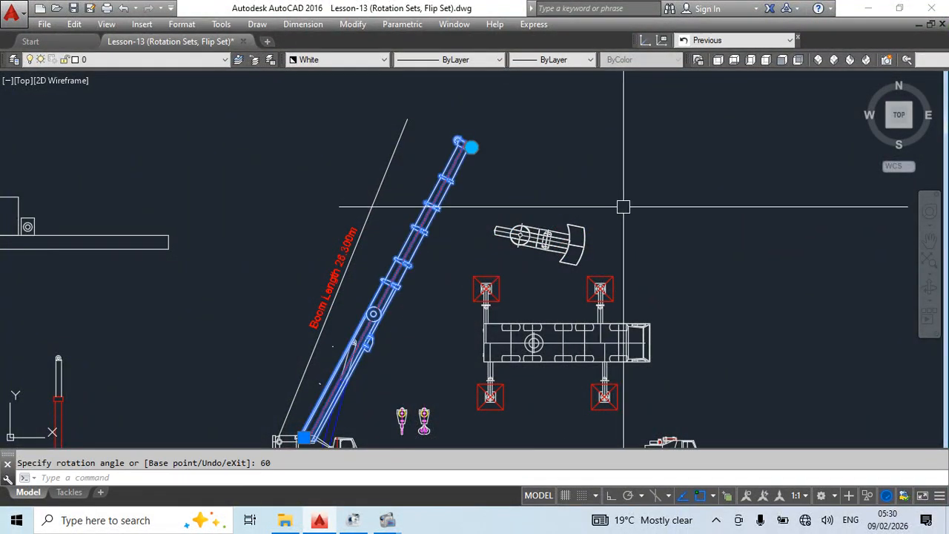
scroll(528, 170, down, 2)
key(Escape)
scroll(491, 291, up, 2)
middle_drag(434, 180, 440, 270)
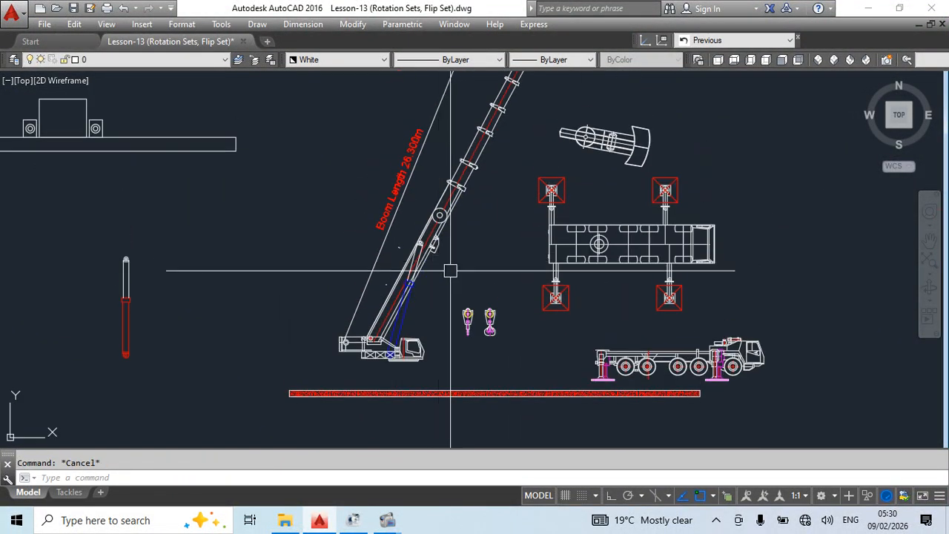
middle_drag(647, 235, 553, 217)
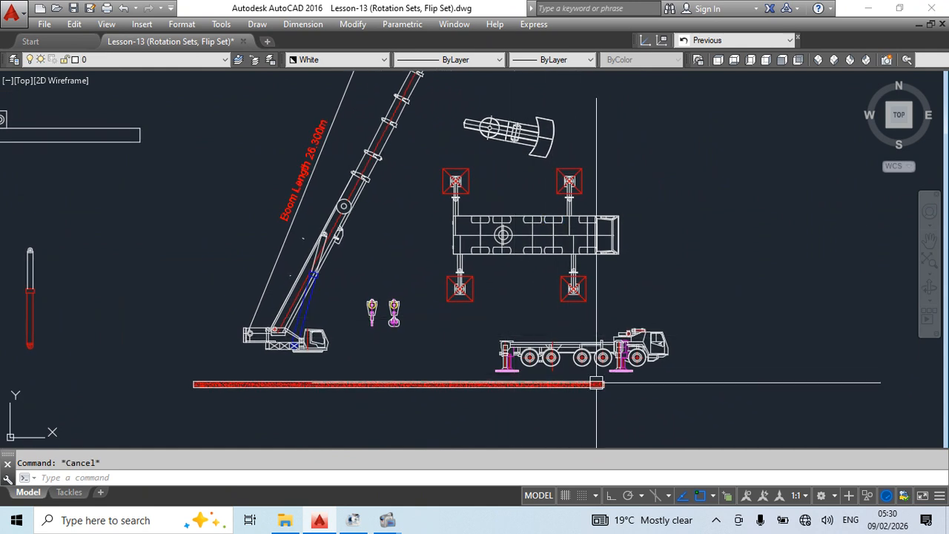
middle_drag(587, 385, 574, 373)
click(537, 338)
middle_drag(736, 371, 722, 405)
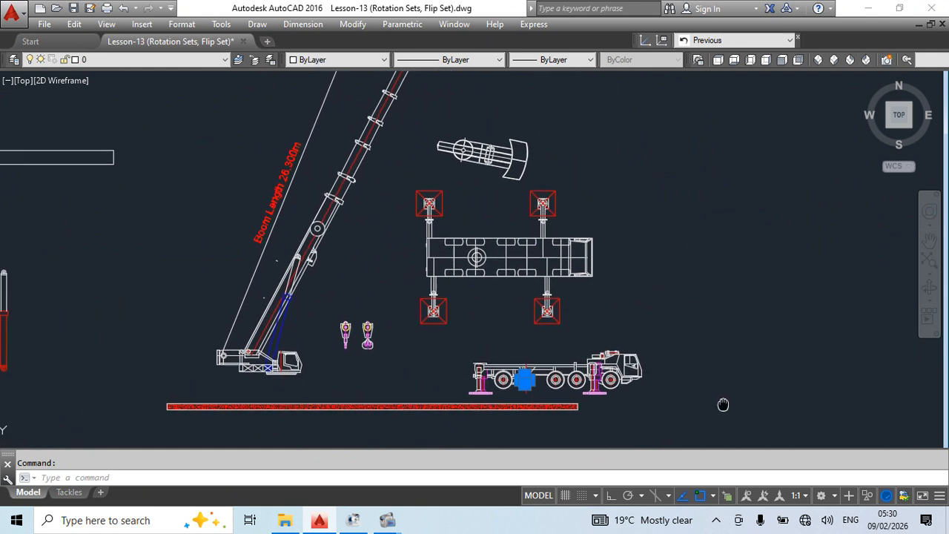
key(Escape)
Open the carrier's end-view block with the extended outriggers, sdfdfdsfds, in the Block Editor
scroll(309, 239, down, 1)
mouse_move(309, 240)
middle_down()
mouse_move(429, 307)
mouse_move(186, 275)
middle_up()
scroll(394, 322, down, 4)
scroll(597, 289, up, 8)
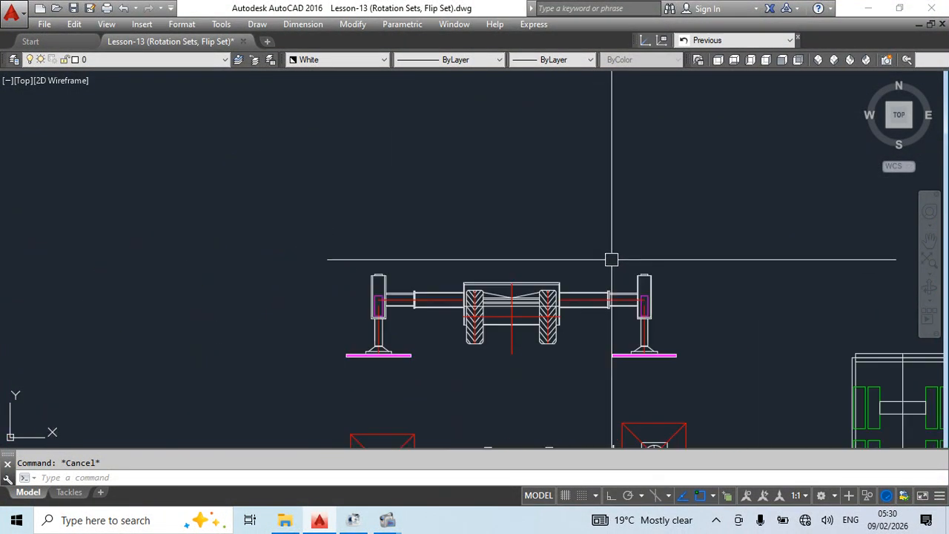
click(492, 286)
middle_drag(490, 361, 333, 234)
key(Escape)
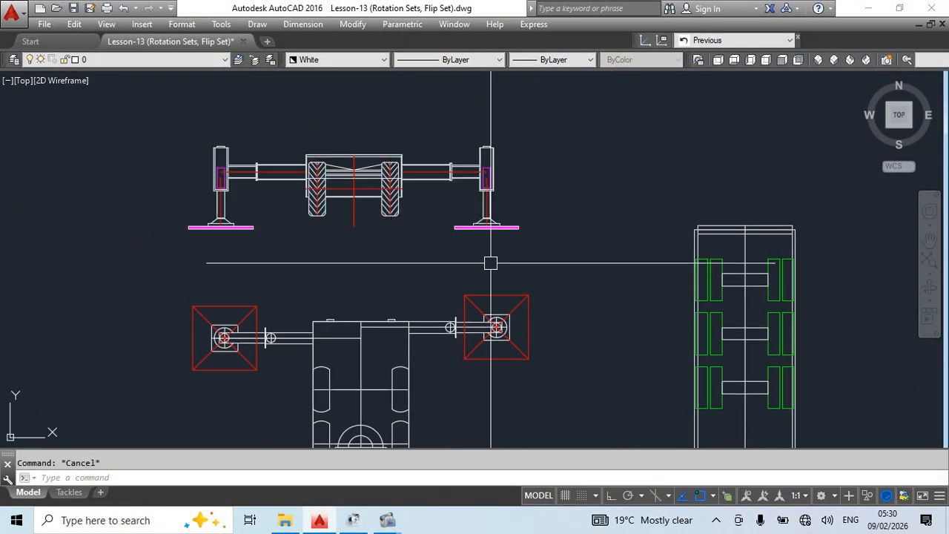
double_click(389, 191)
click(463, 359)
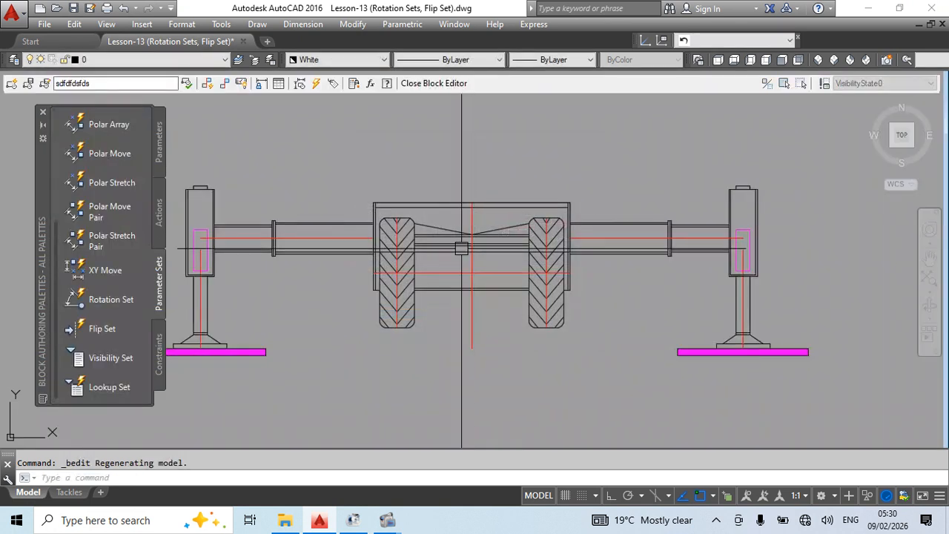
Add a Flip Set with its reflection line along the carrier's vertical centreline and its label beside that line
click(100, 328)
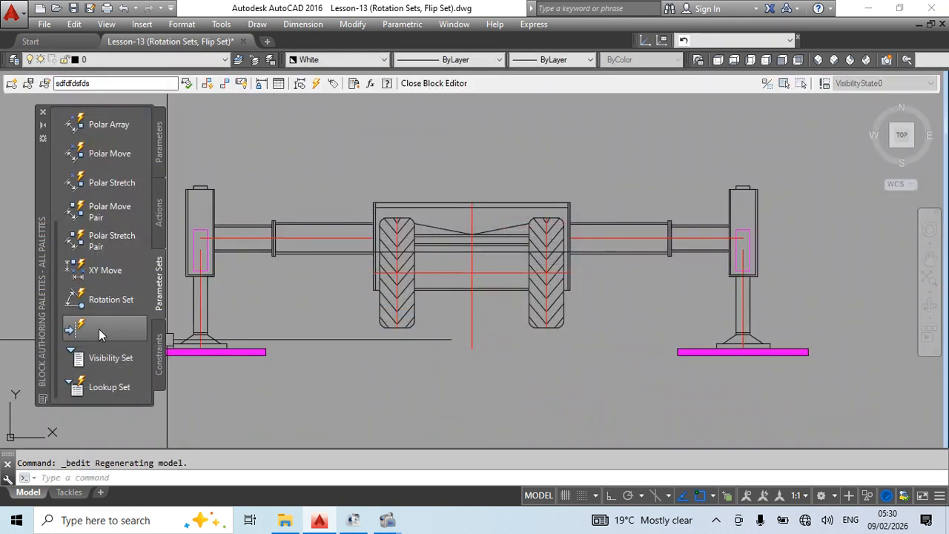
click(471, 203)
click(472, 348)
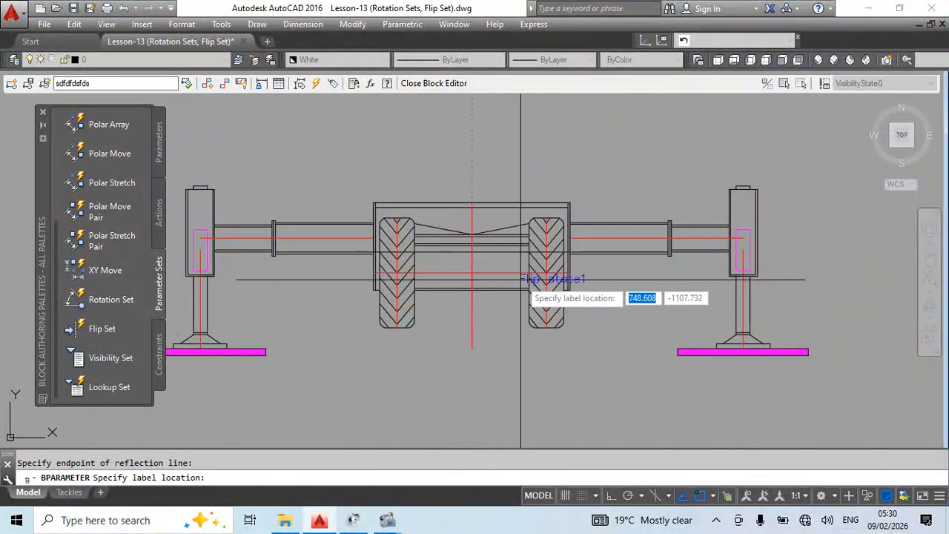
click(502, 261)
scroll(511, 274, down, 4)
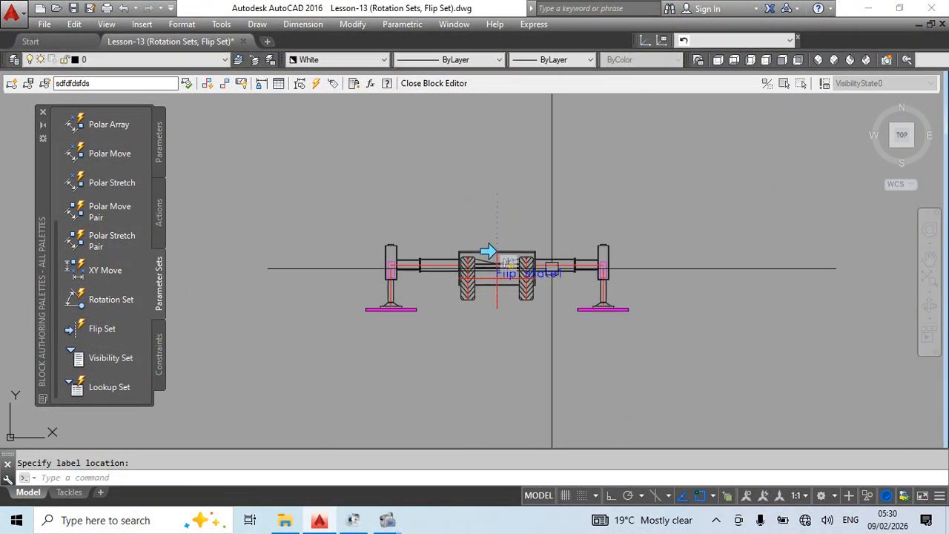
scroll(490, 257, up, 4)
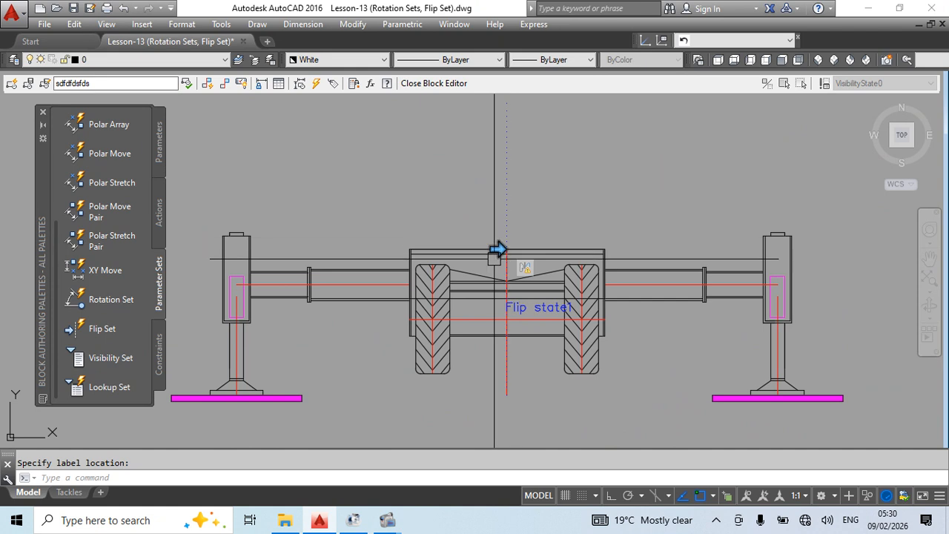
Move the flip grip from the frame's top edge down along the reflection line to a lower horizontal frame line
scroll(494, 259, up, 4)
click(524, 232)
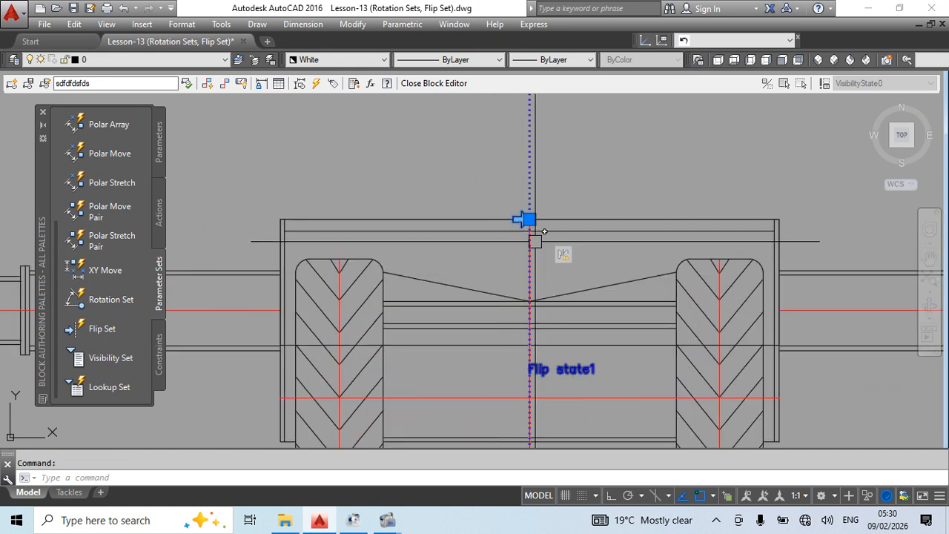
click(524, 218)
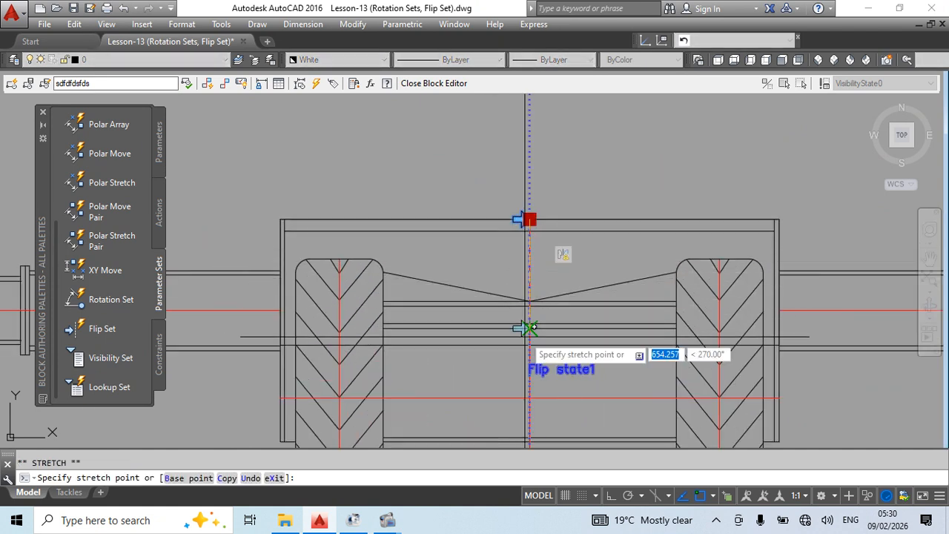
scroll(526, 344, up, 3)
scroll(452, 288, down, 5)
key(Escape)
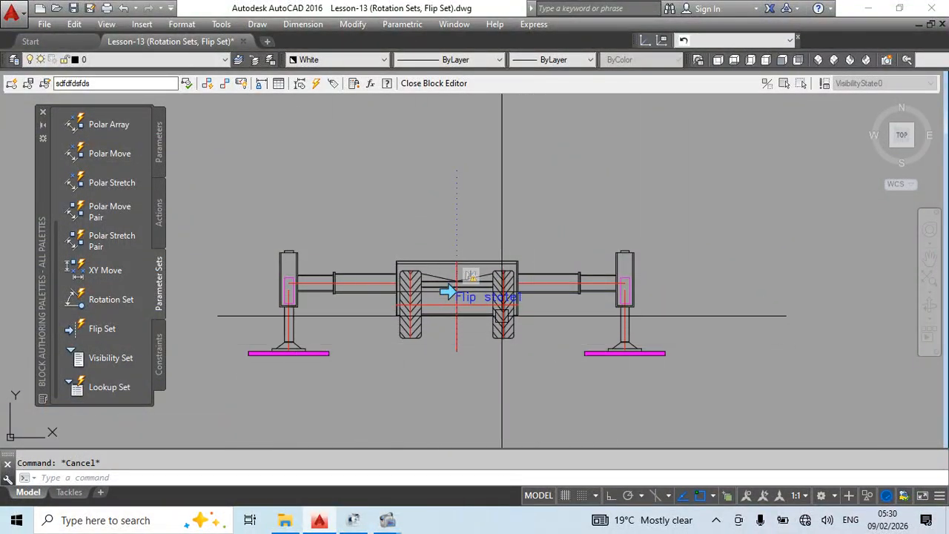
Draw a marker rectangle of about 1200 by 200 on the right outrigger beam to make one side distinguishable
scroll(502, 316, up, 2)
text(rec)
key(Return)
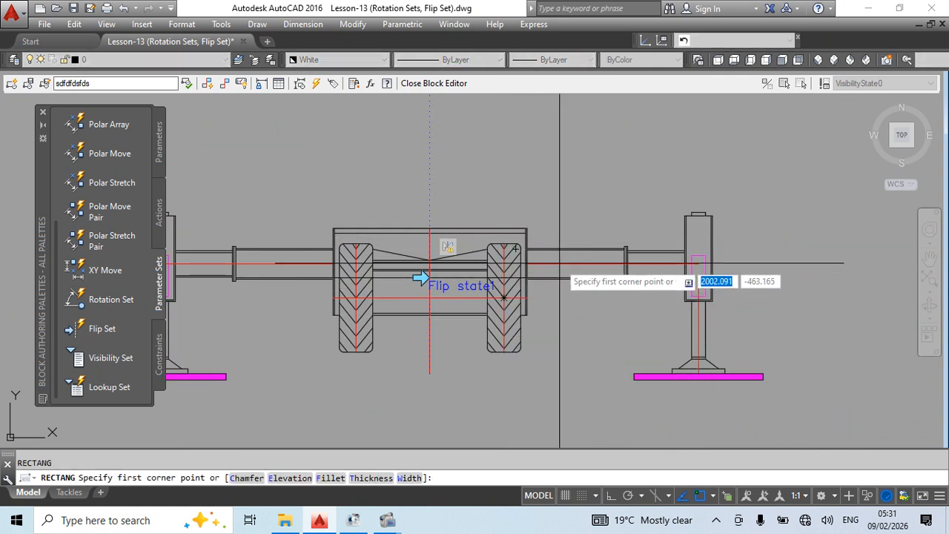
scroll(557, 264, up, 2)
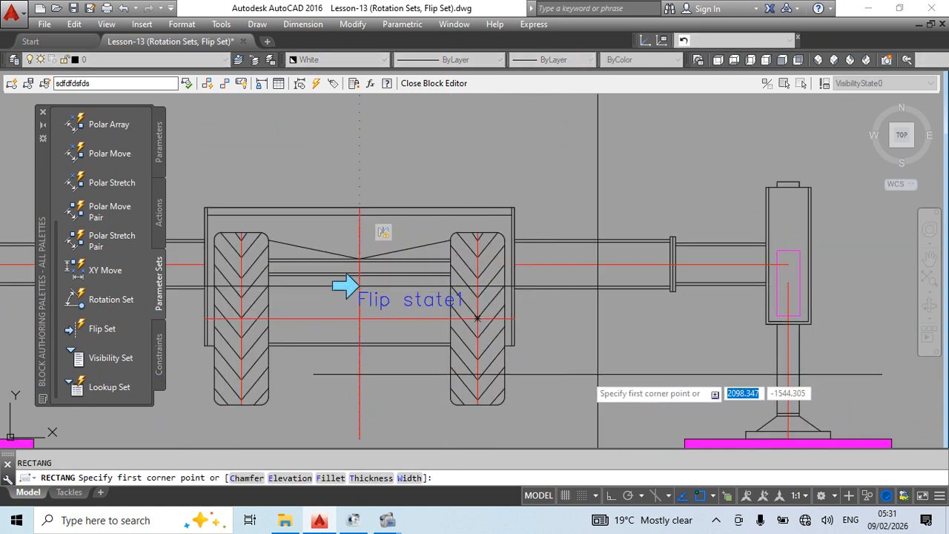
middle_drag(718, 338, 573, 317)
scroll(483, 245, up, 2)
click(473, 227)
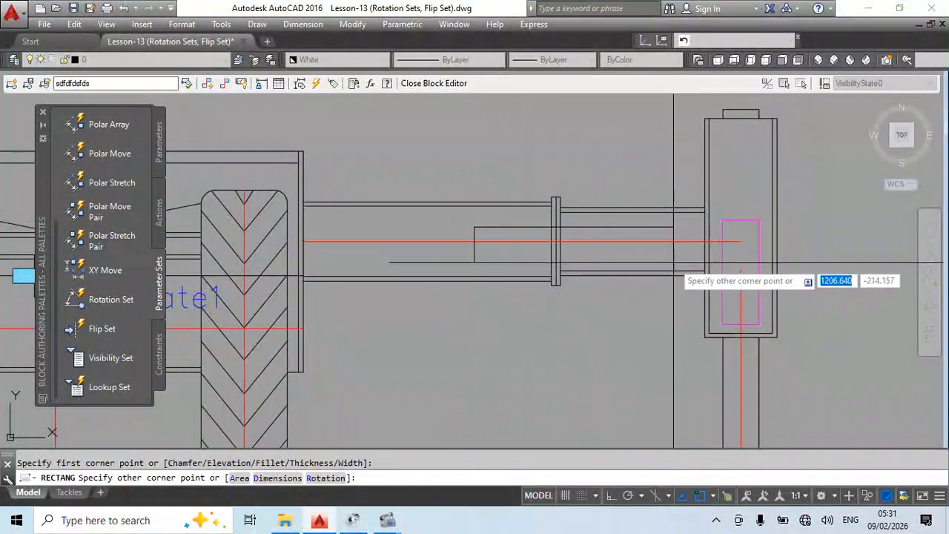
key(Escape)
scroll(502, 288, down, 5)
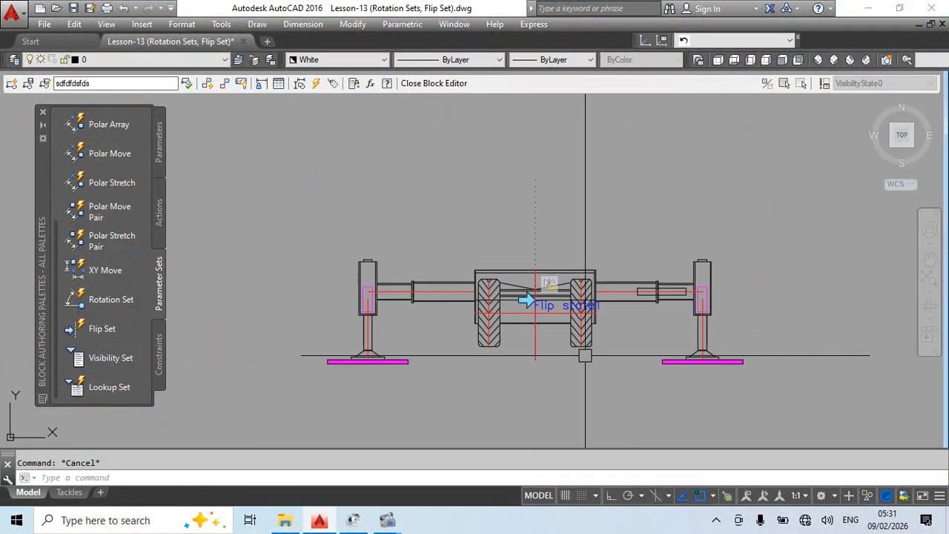
Modify the flip action's selection set to include the whole end view, with the marker rectangle and both outriggers
right_click(550, 287)
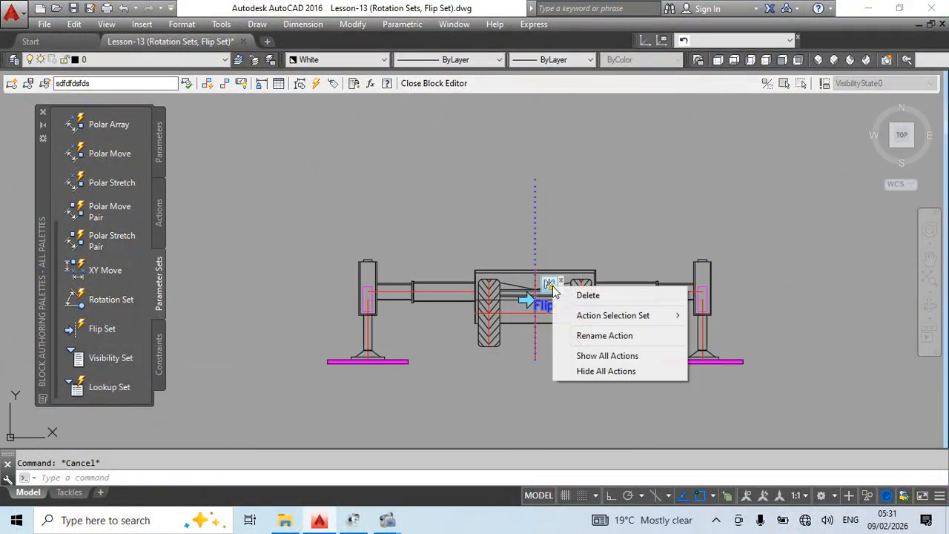
mouse_move(596, 325)
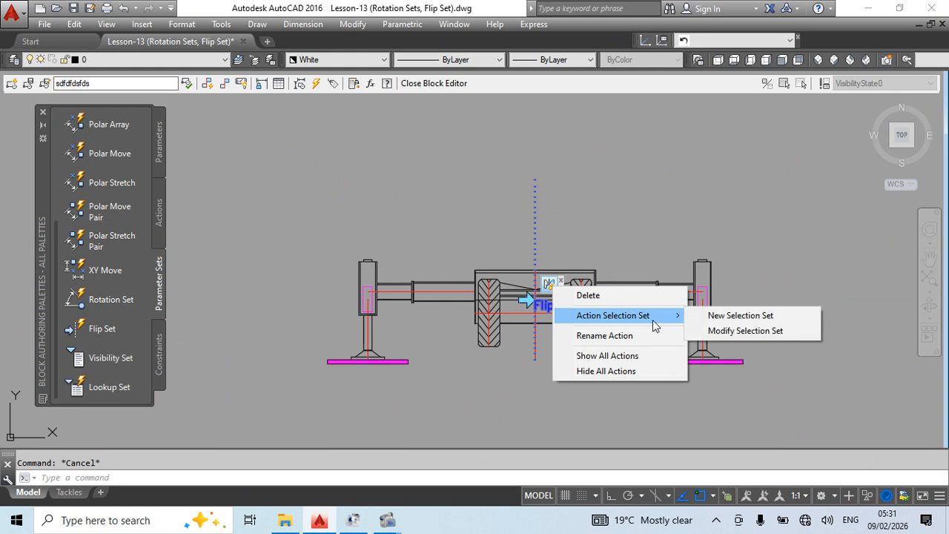
click(719, 331)
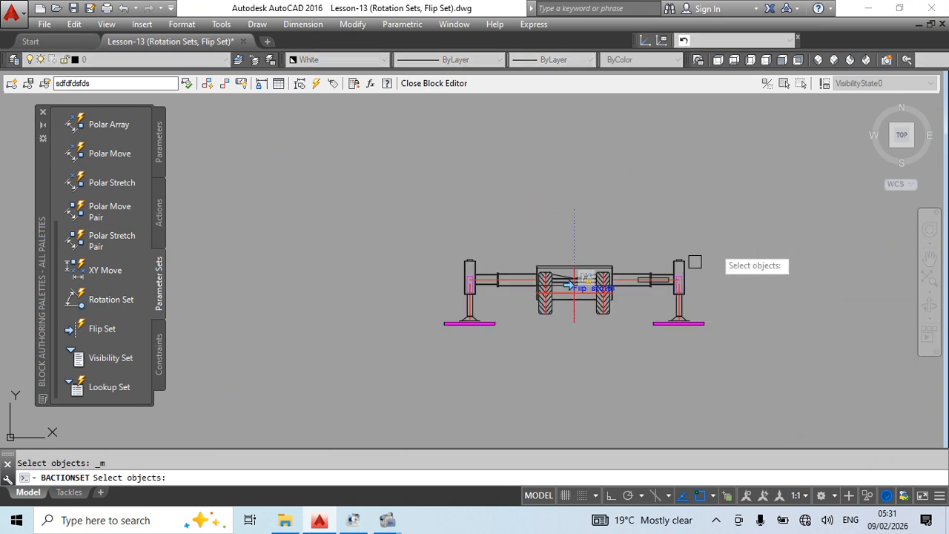
click(771, 177)
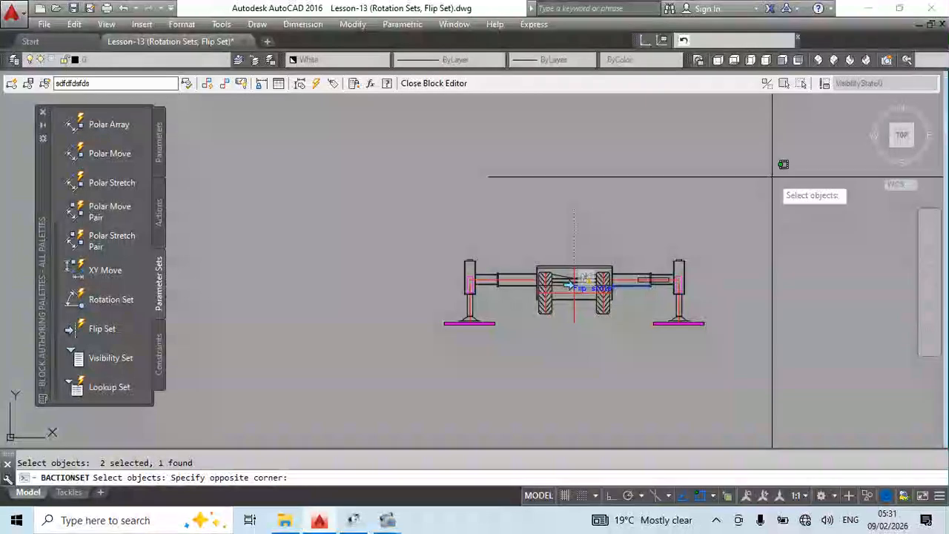
click(300, 391)
key(Return)
Close the Block Editor and save the changes to the end-view block
text(bc)
key(Return)
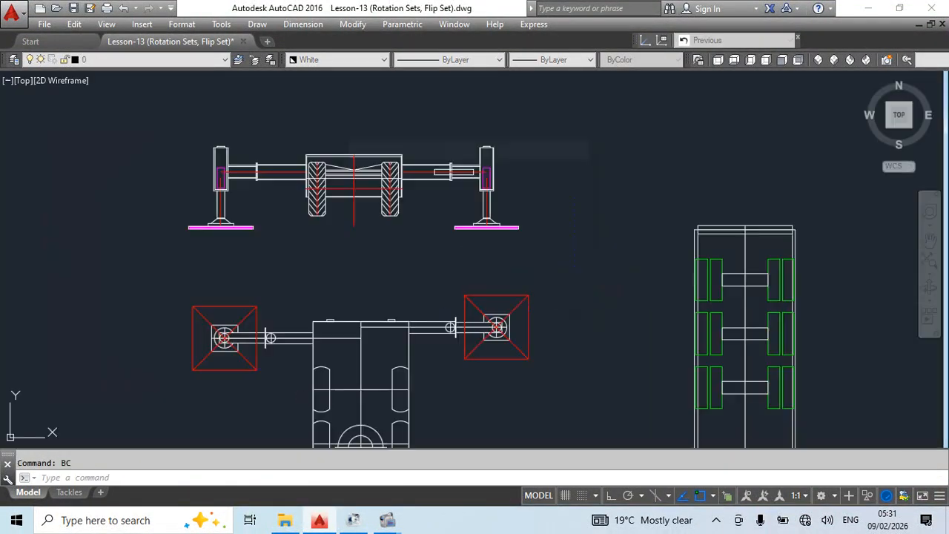
key(Return)
Select the edited end-view block to examine its flip grip in the drawing, and clear the selection
click(370, 198)
middle_drag(359, 196, 413, 275)
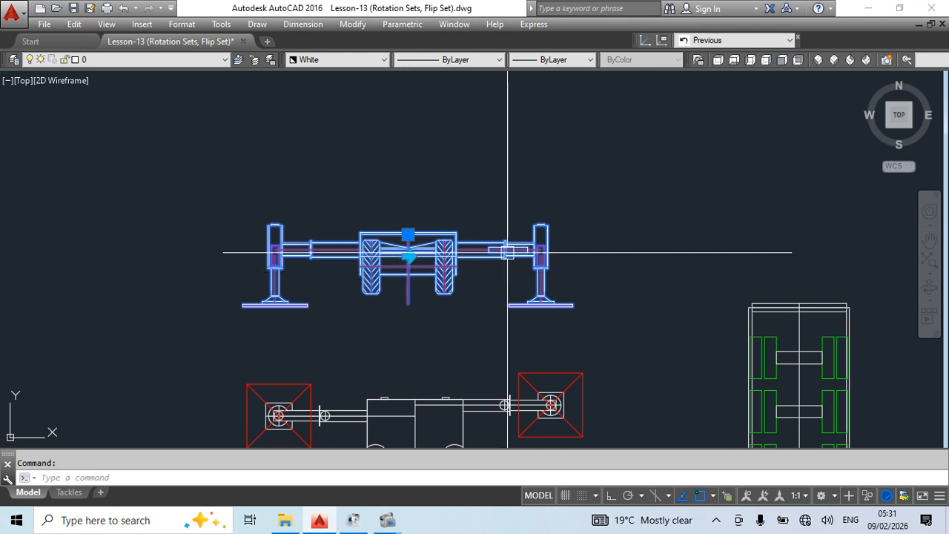
scroll(398, 263, down, 5)
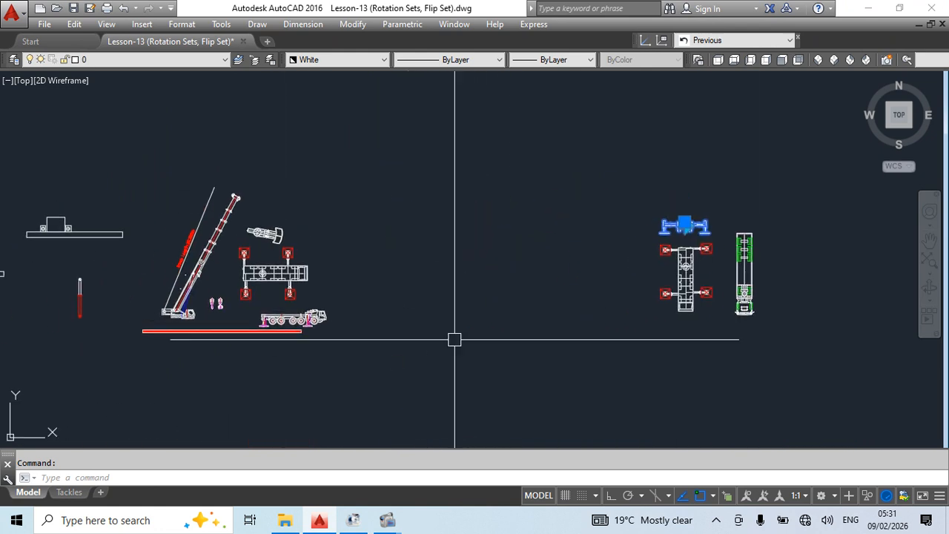
key(Escape)
Move the complete side-view crane carrier away from the road strip into the empty area of the drawing
scroll(272, 336, up, 5)
click(311, 284)
key(Escape)
click(158, 208)
click(612, 313)
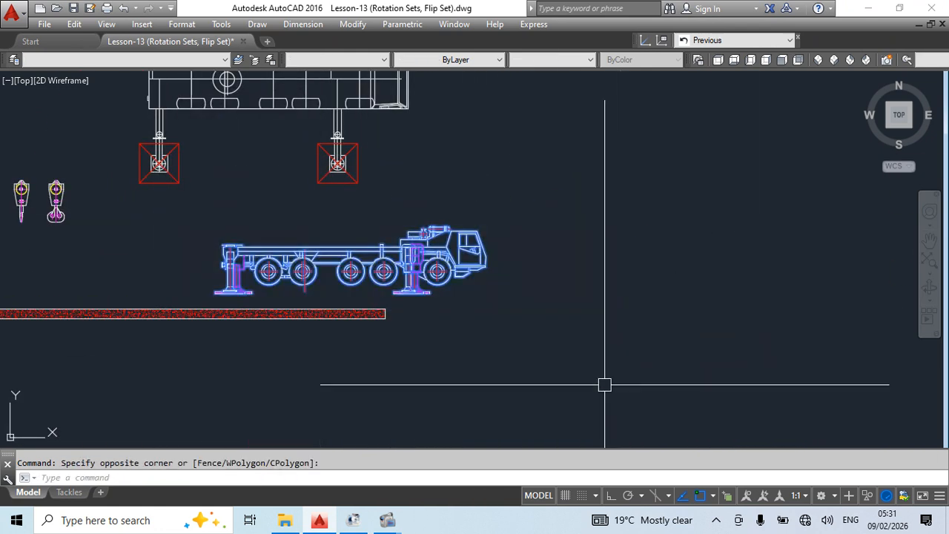
middle_drag(572, 387, 352, 271)
text(m)
key(Return)
click(216, 241)
middle_drag(590, 443, 509, 318)
click(514, 340)
key(Escape)
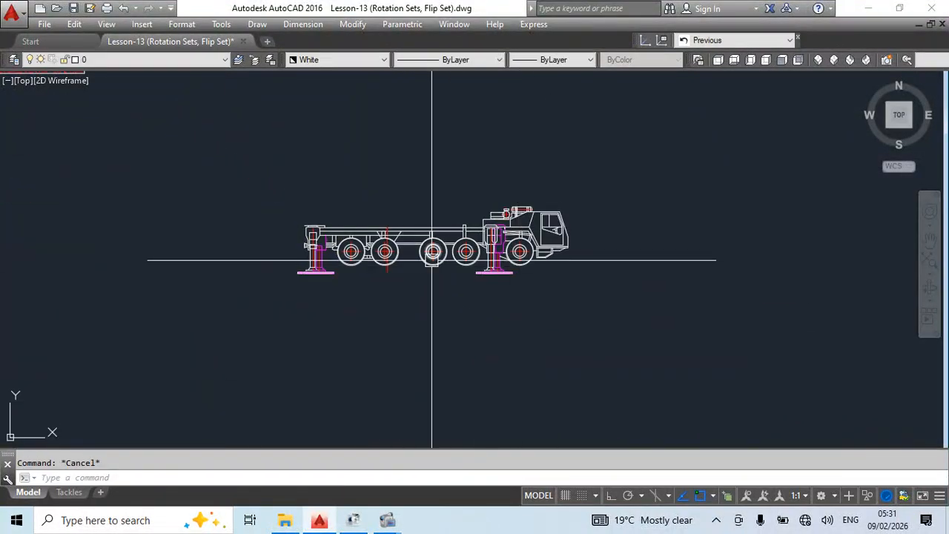
Define the side-view carrier as a block named sfsdfds, with its base point at the upper end of the red vertical centre line
middle_drag(431, 259, 396, 277)
click(246, 180)
click(644, 334)
text(b)
key(Return)
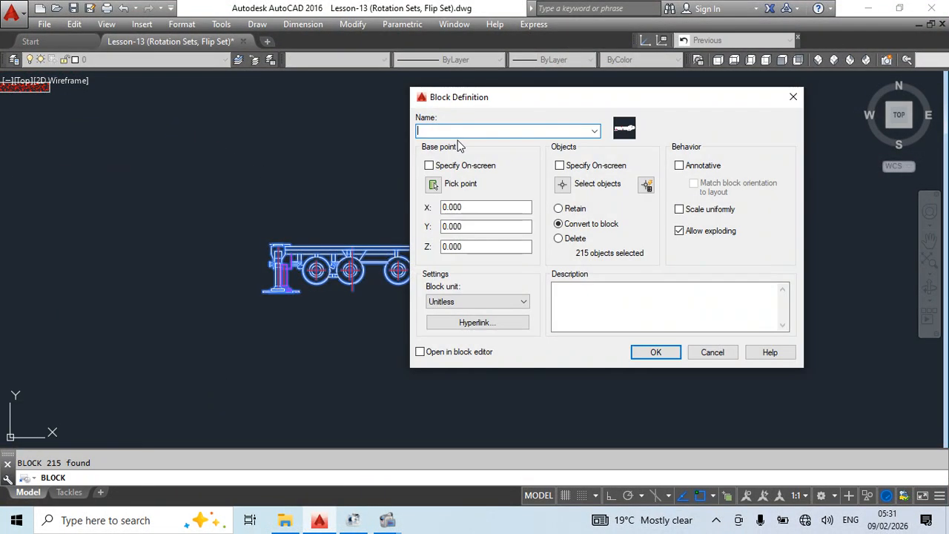
text(sfsdfds)
click(433, 183)
scroll(339, 269, up, 5)
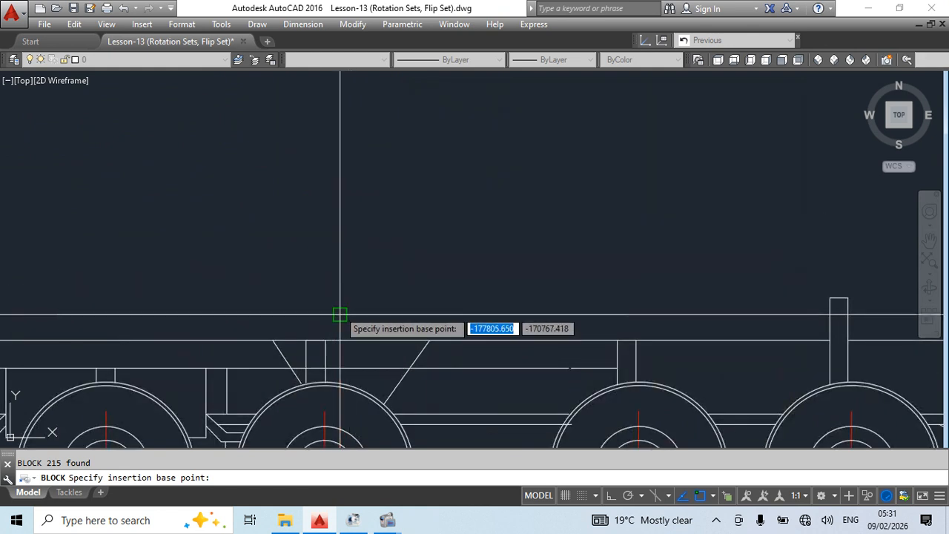
click(339, 314)
click(655, 352)
scroll(381, 252, down, 3)
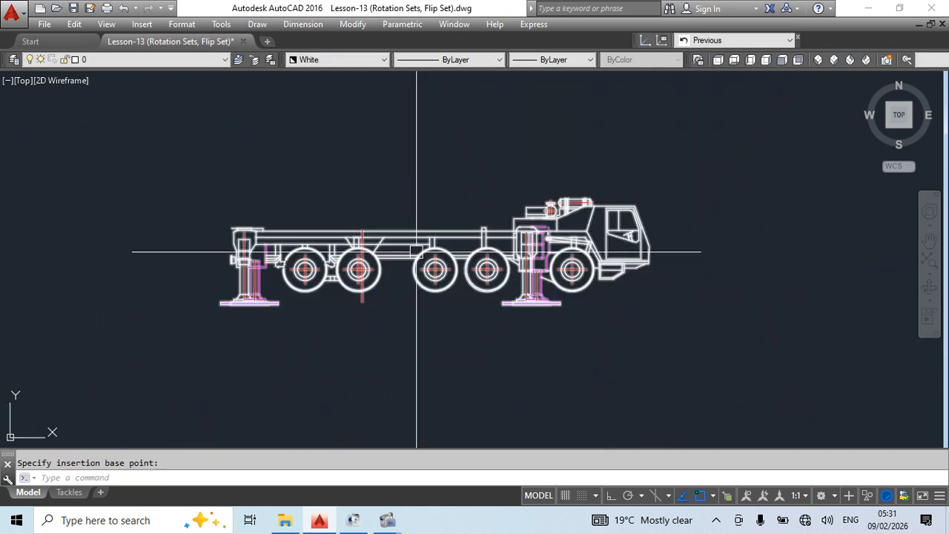
Open the sfsdfds block in the Block Editor and add a Flip Set with its reflection line along the red vertical centre line
double_click(354, 258)
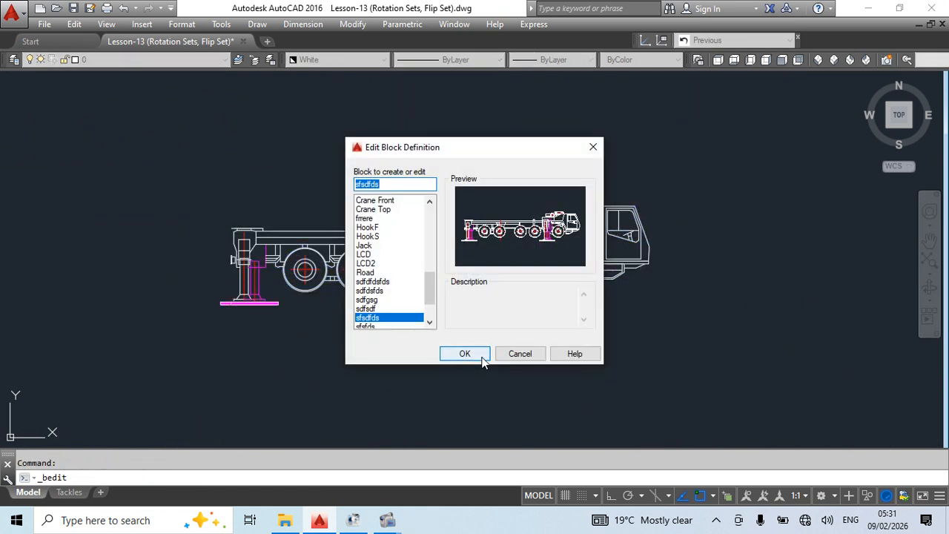
click(464, 349)
click(103, 331)
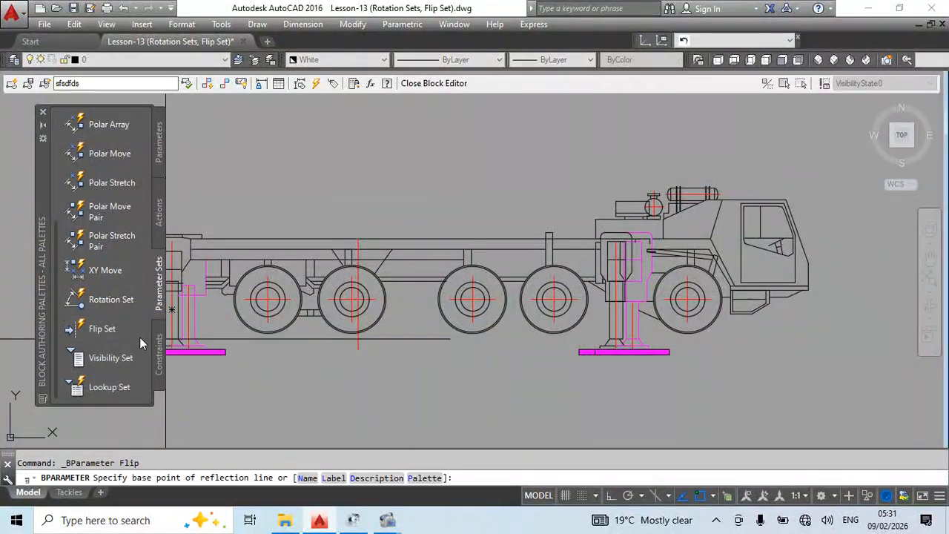
click(357, 239)
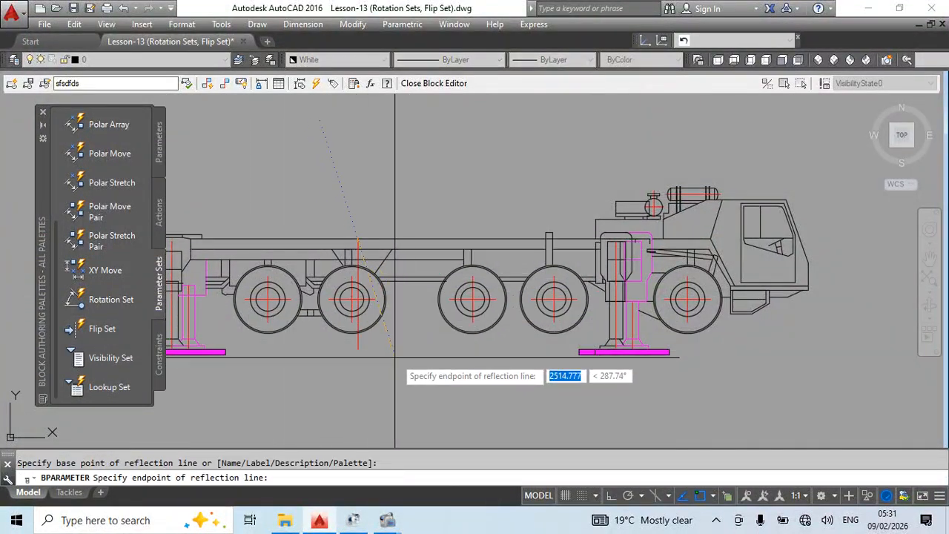
click(357, 349)
scroll(361, 300, up, 5)
scroll(379, 204, down, 2)
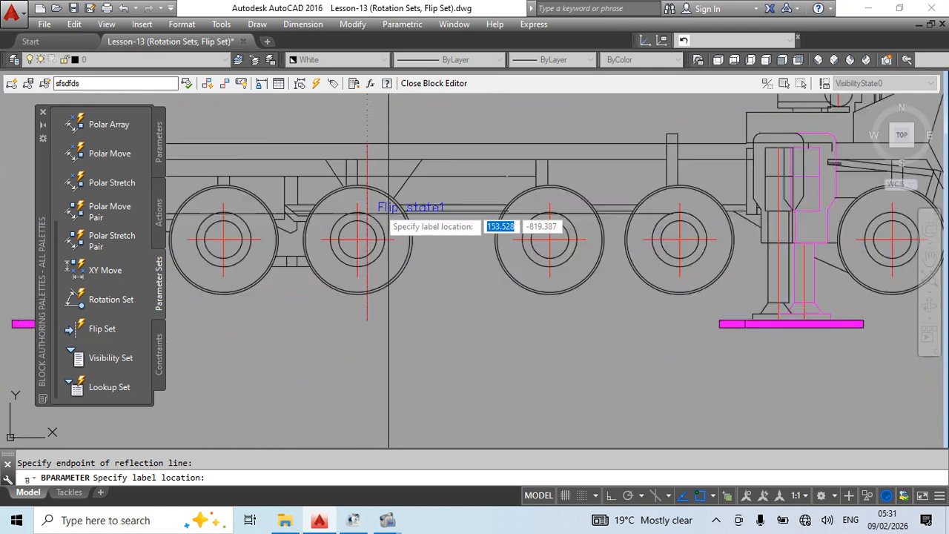
middle_drag(401, 226, 403, 298)
scroll(393, 297, up, 1)
click(353, 261)
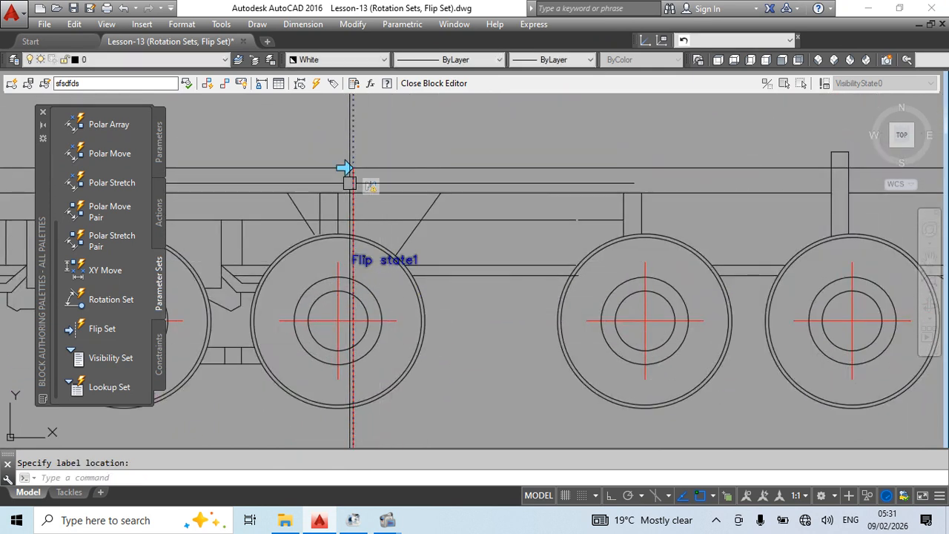
Move the flip grip about 416 units straight down along the reflection line, off the carrier's upper edge
click(352, 184)
click(353, 167)
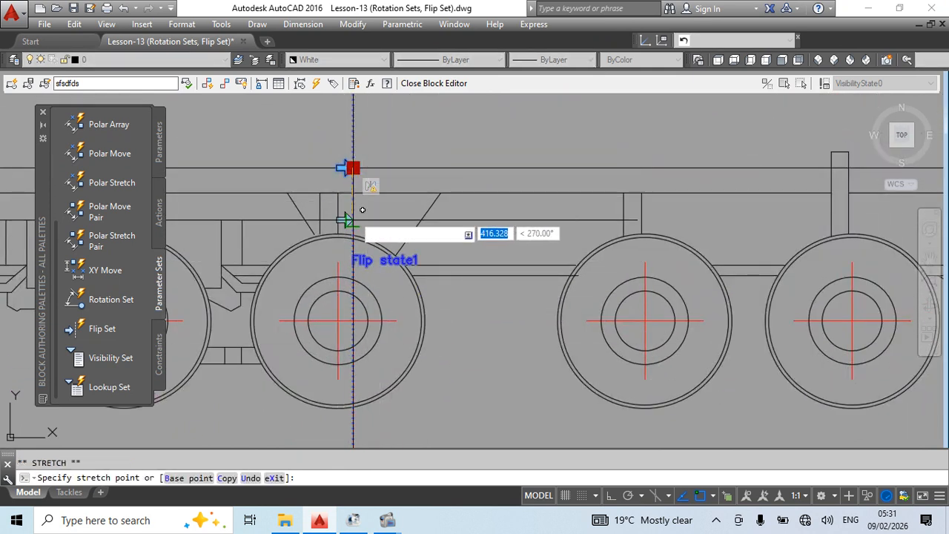
click(352, 220)
key(Escape)
scroll(490, 267, down, 3)
middle_drag(489, 289, 501, 335)
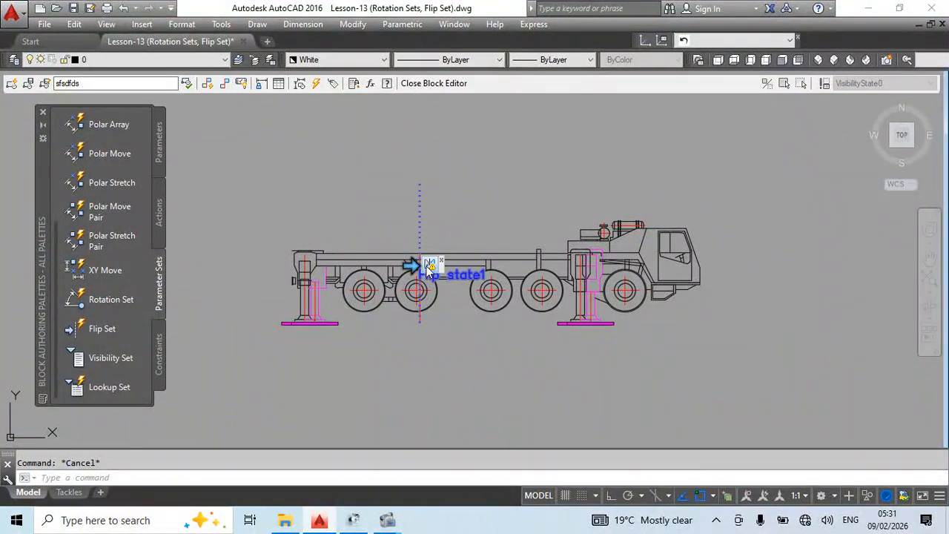
Modify the flip action's selection set to include the whole side-view carrier, and close the Block Editor, keeping the changes
right_click(428, 266)
mouse_move(507, 301)
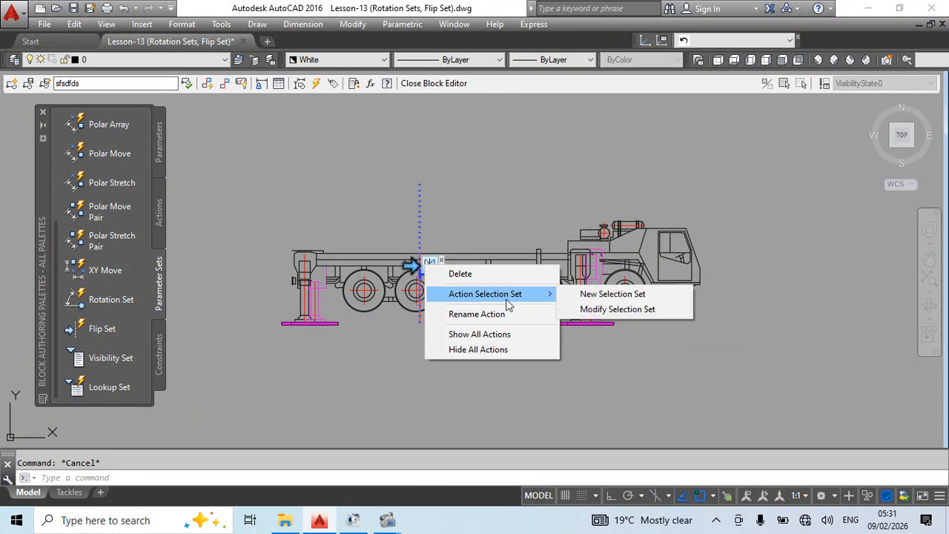
click(600, 309)
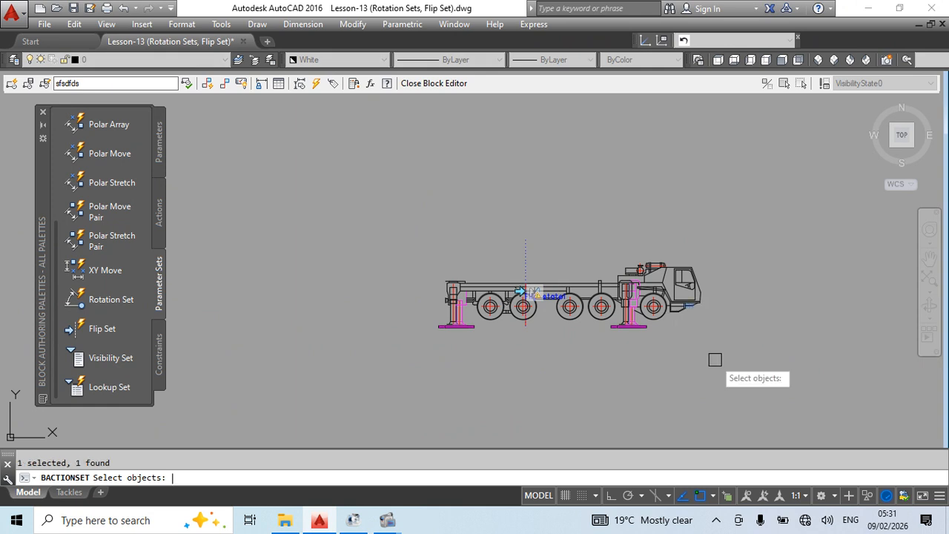
drag(734, 189, 195, 404)
key(Return)
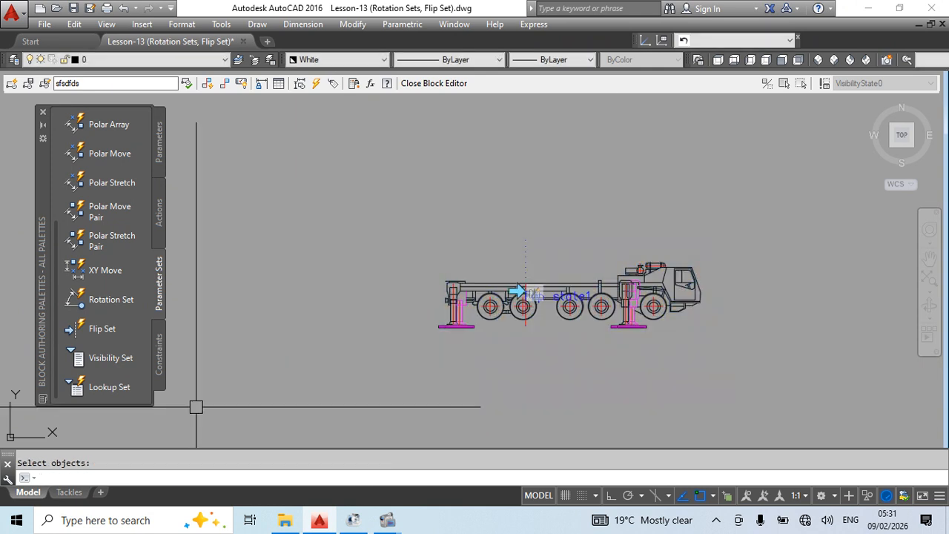
text(bc)
key(Return)
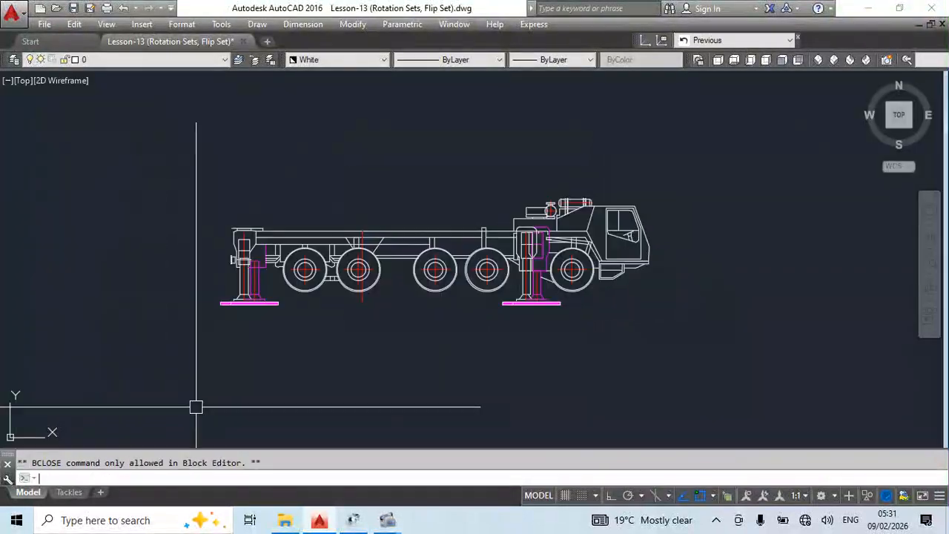
Test the side-view carrier block by flipping it back and forth to its original direction, and clear the selection
click(320, 264)
click(362, 244)
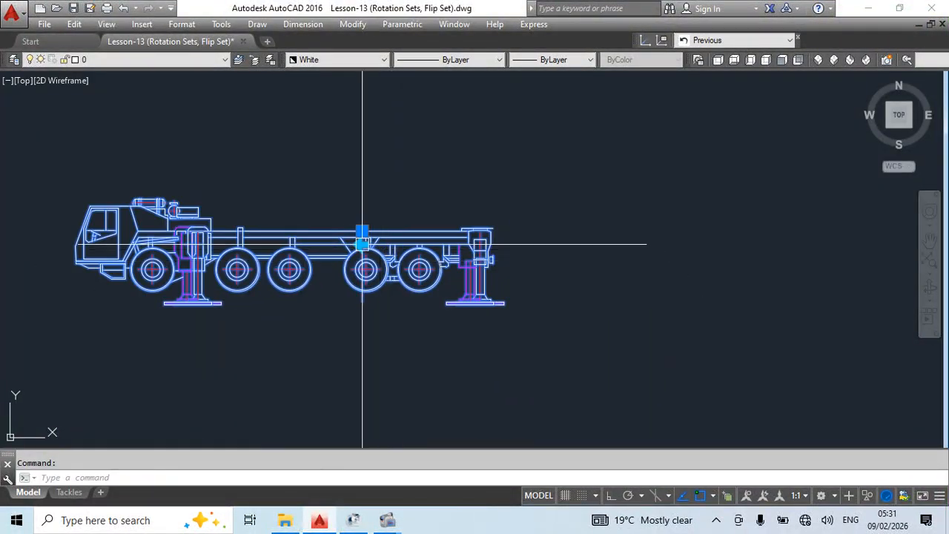
click(361, 244)
click(361, 244)
click(362, 244)
key(Escape)
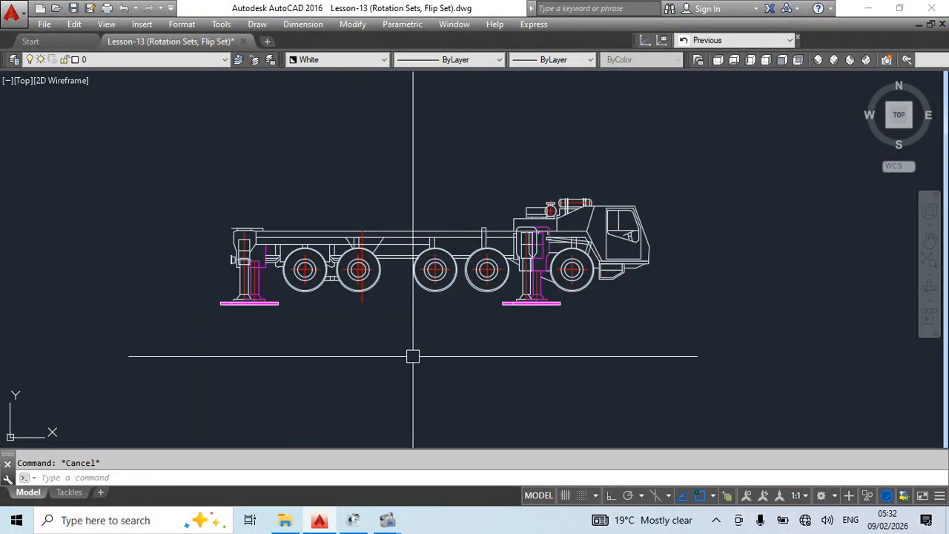
Reopen the sfsdfds block in the Block Editor and review the available parameters, actions and parameter sets
double_click(433, 255)
click(463, 354)
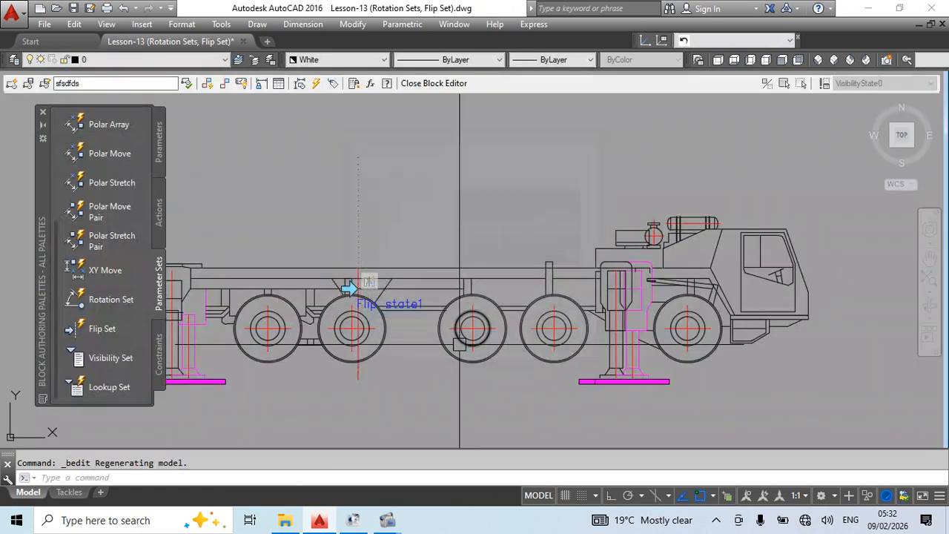
click(160, 133)
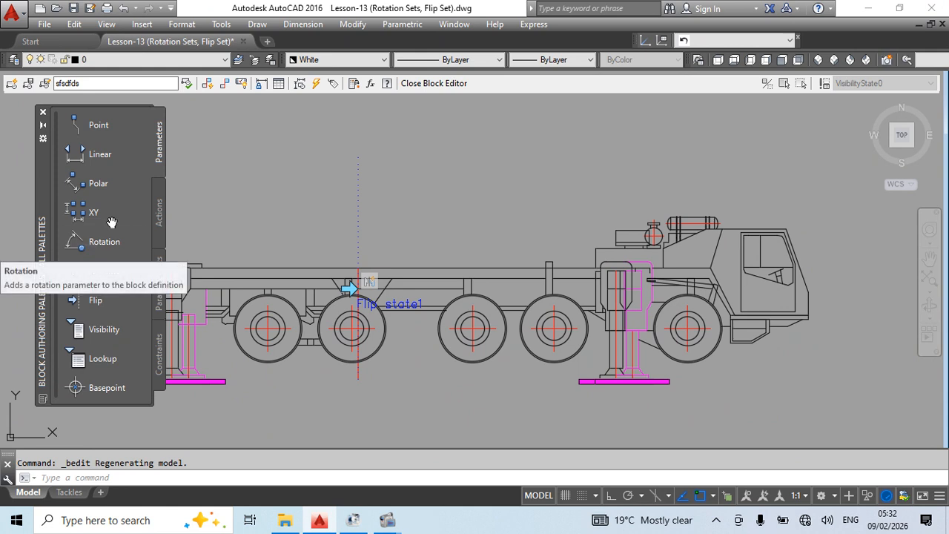
click(162, 216)
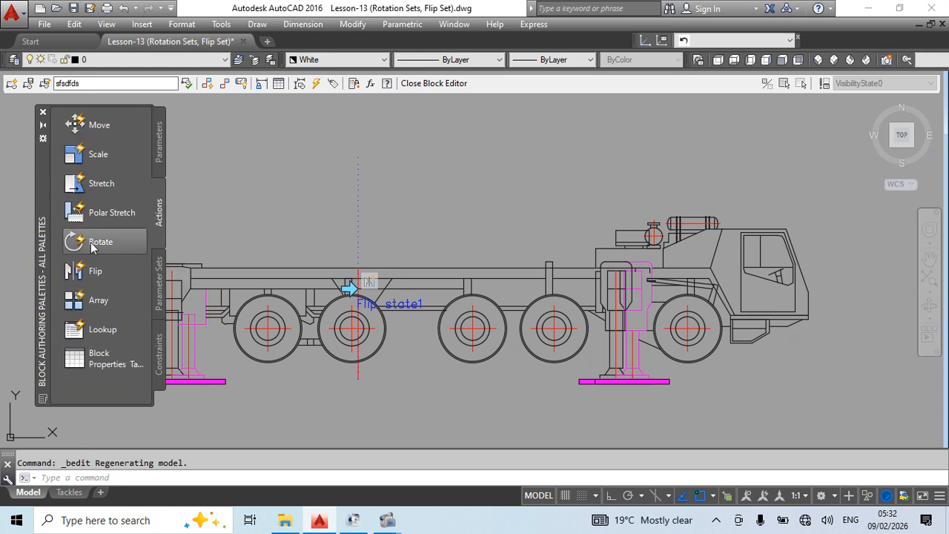
click(161, 168)
click(161, 211)
click(100, 274)
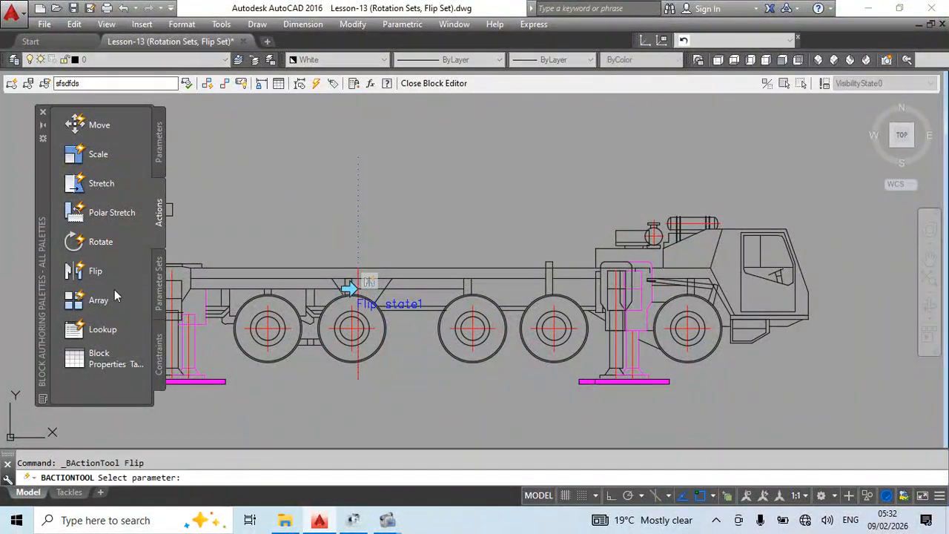
click(159, 285)
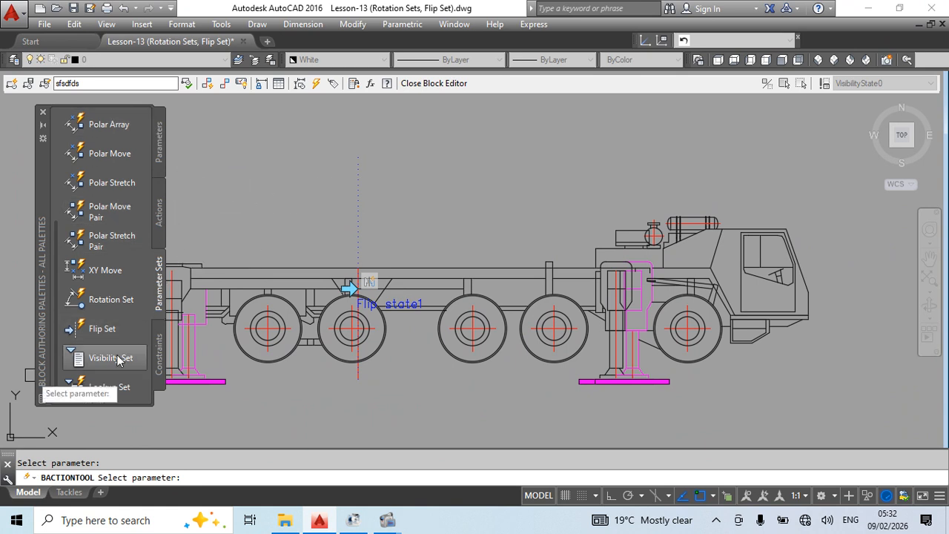
key(Escape)
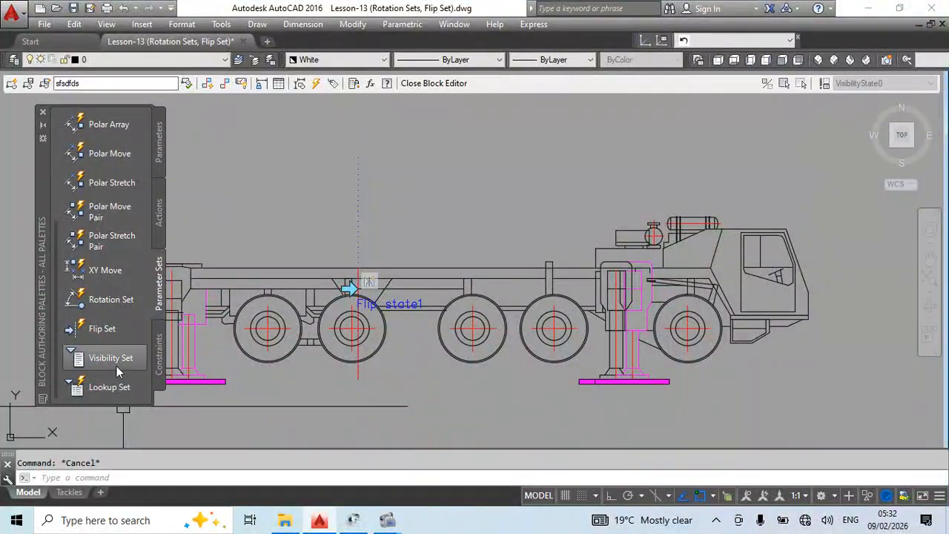
mouse_move(442, 416)
middle_down()
mouse_move(525, 422)
mouse_move(516, 421)
middle_up()
middle_drag(505, 384, 462, 403)
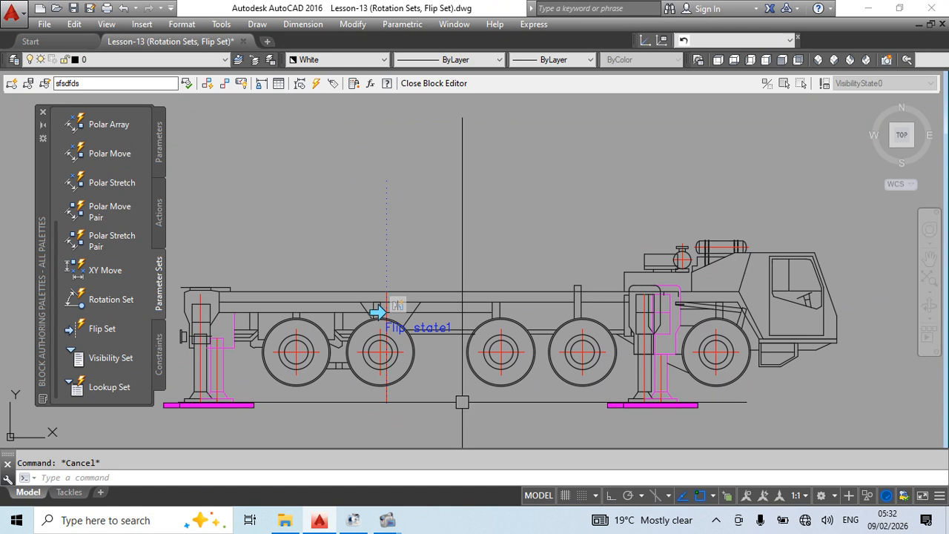